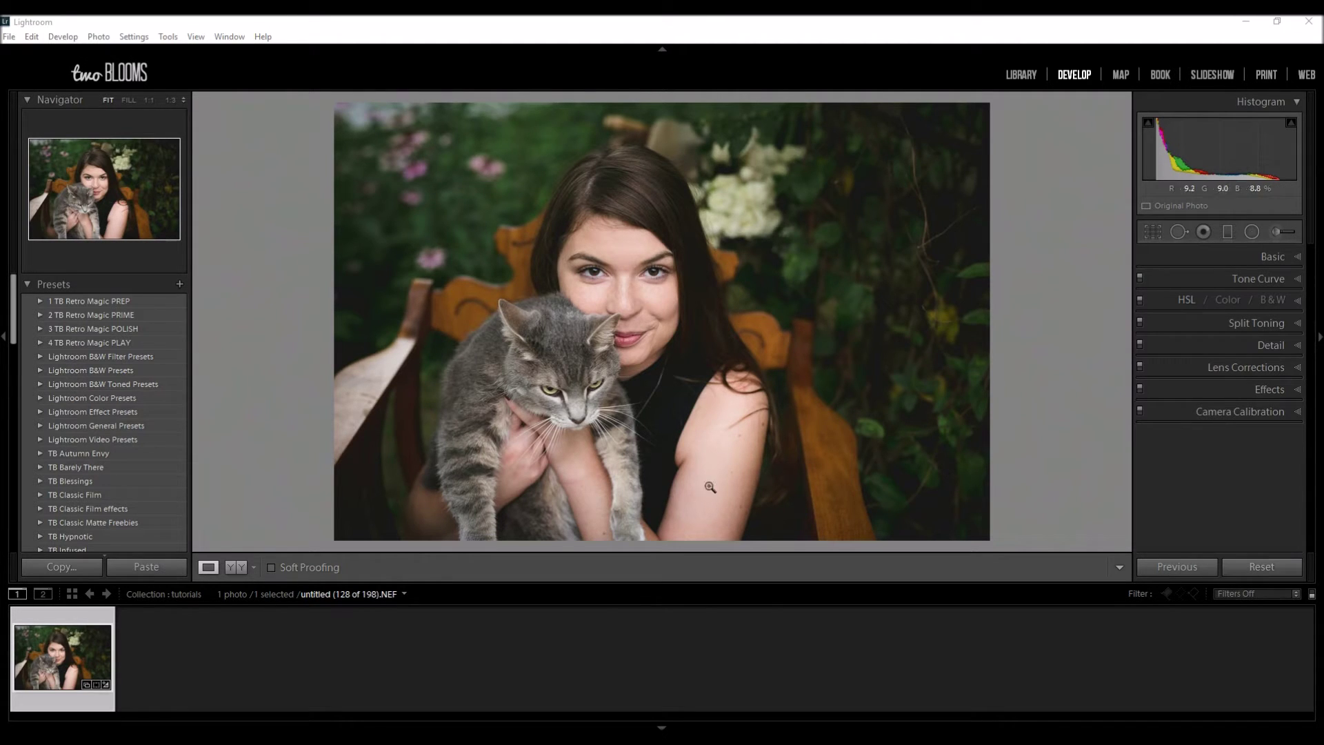
Compare the portrait before and after editing in the side-by-side and stacked views, and return to the single-photo view.
left_click(236, 567)
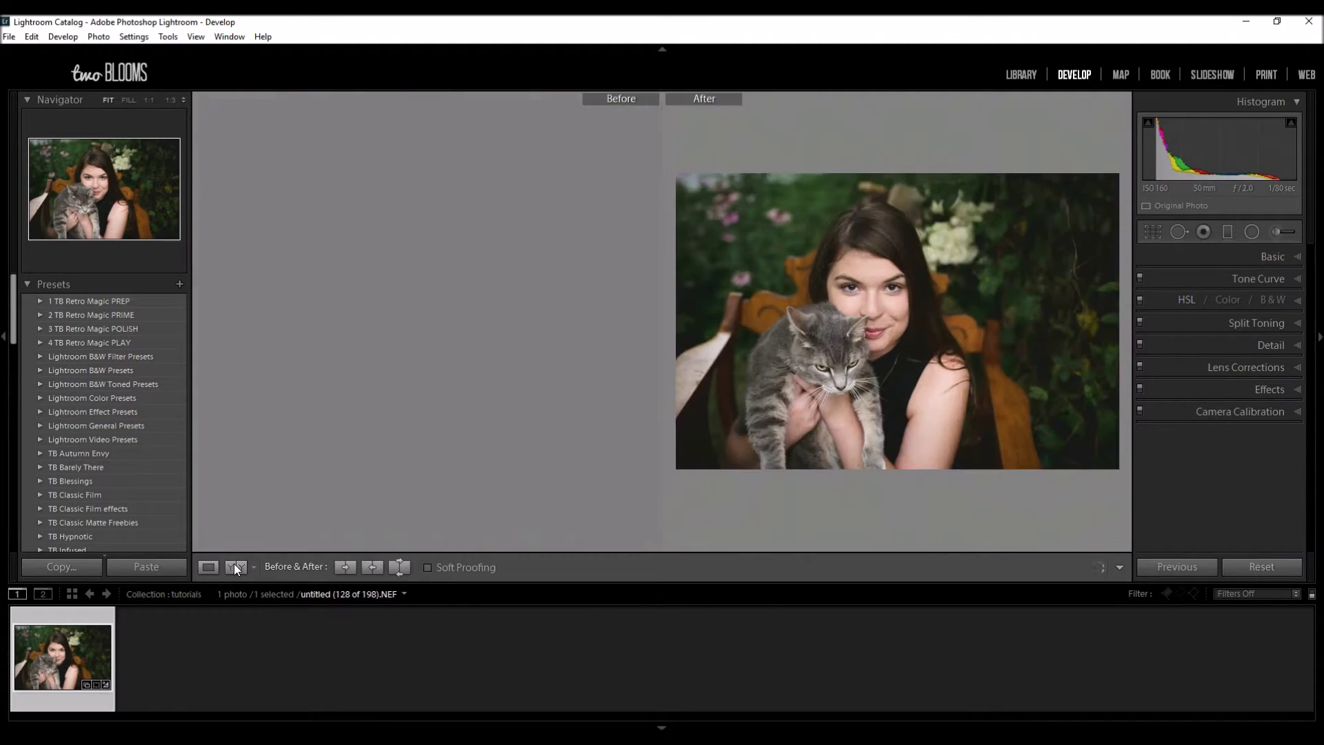
left_click(233, 567)
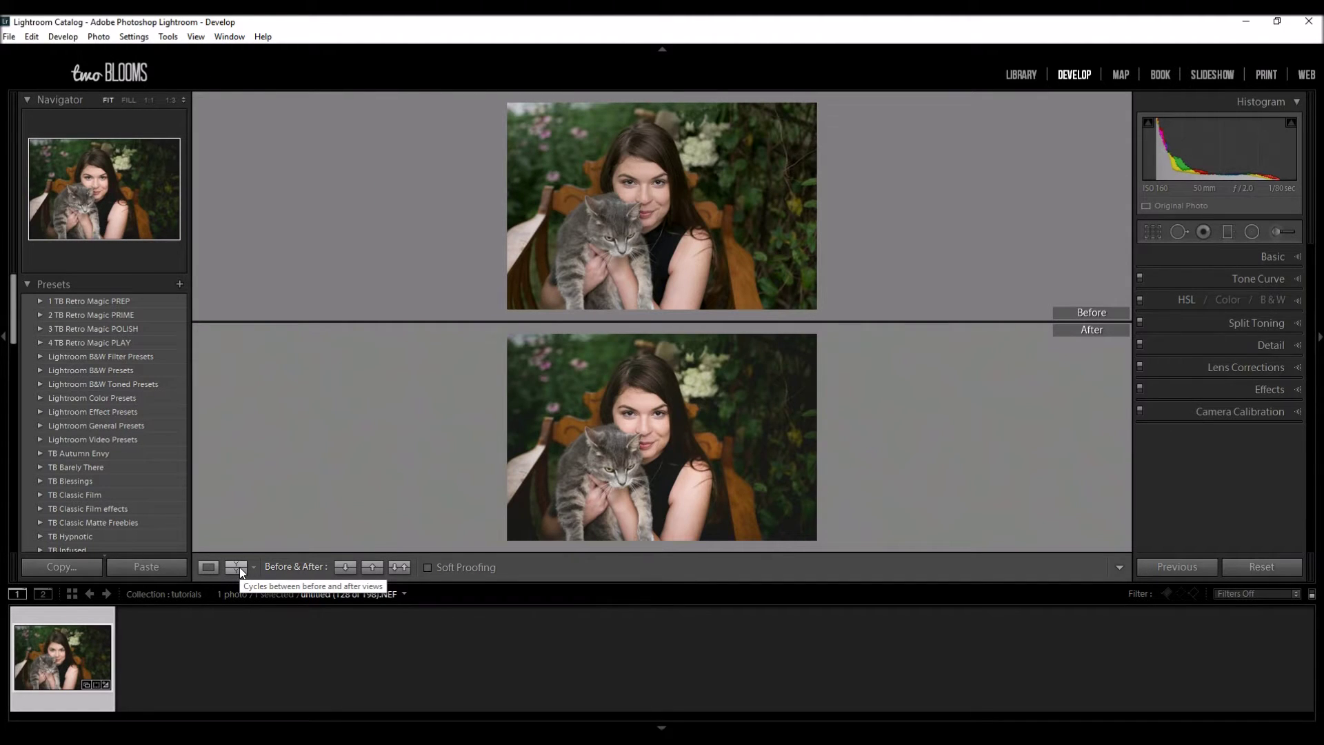
left_click(203, 568)
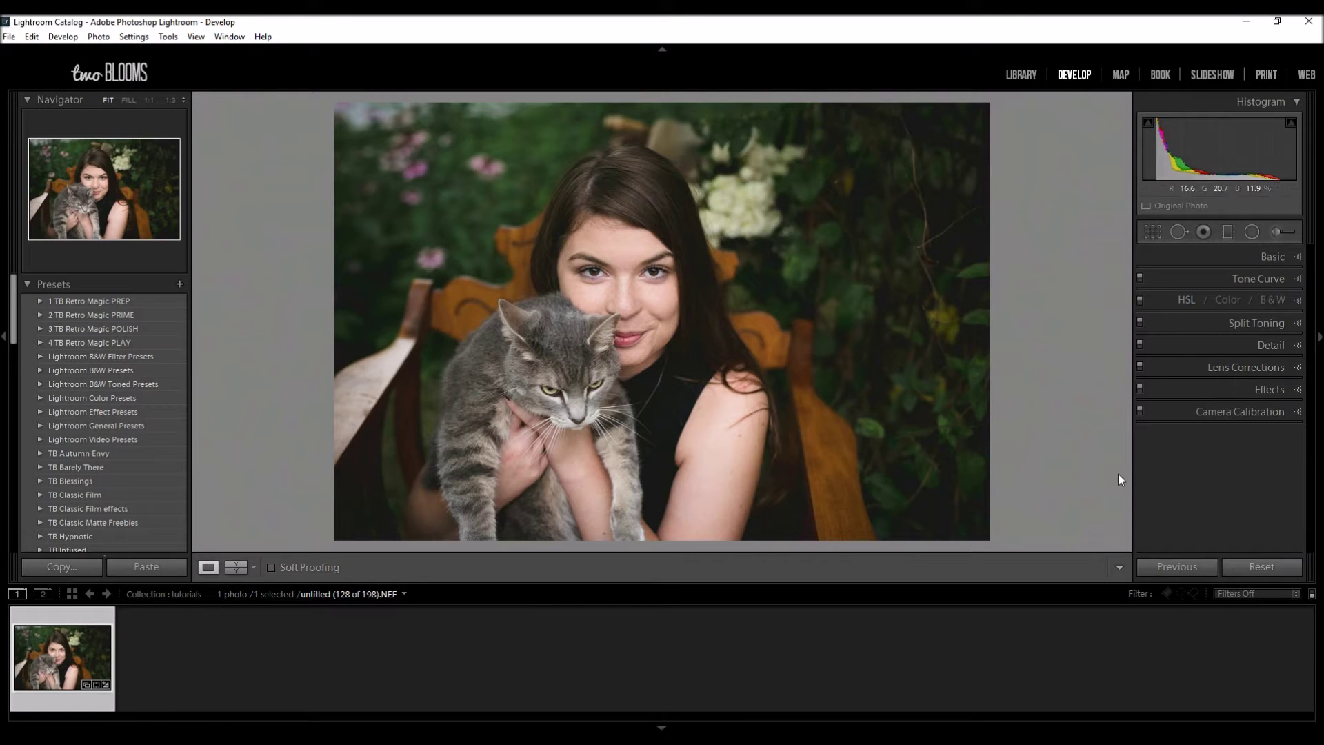
Expand the Detail settings and look over the sharpening and noise reduction controls.
left_click(1296, 350)
scroll(1147, 330, "down", 2)
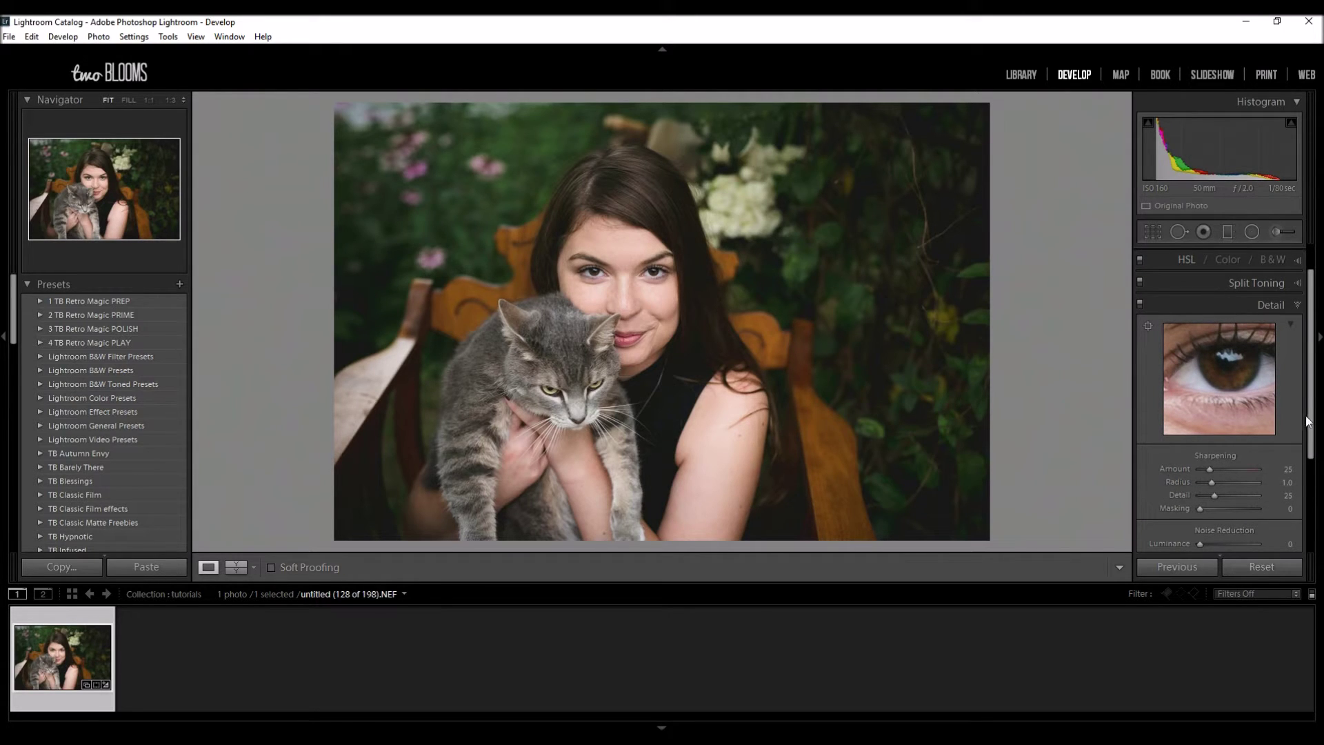
scroll(1310, 458, "down", 3)
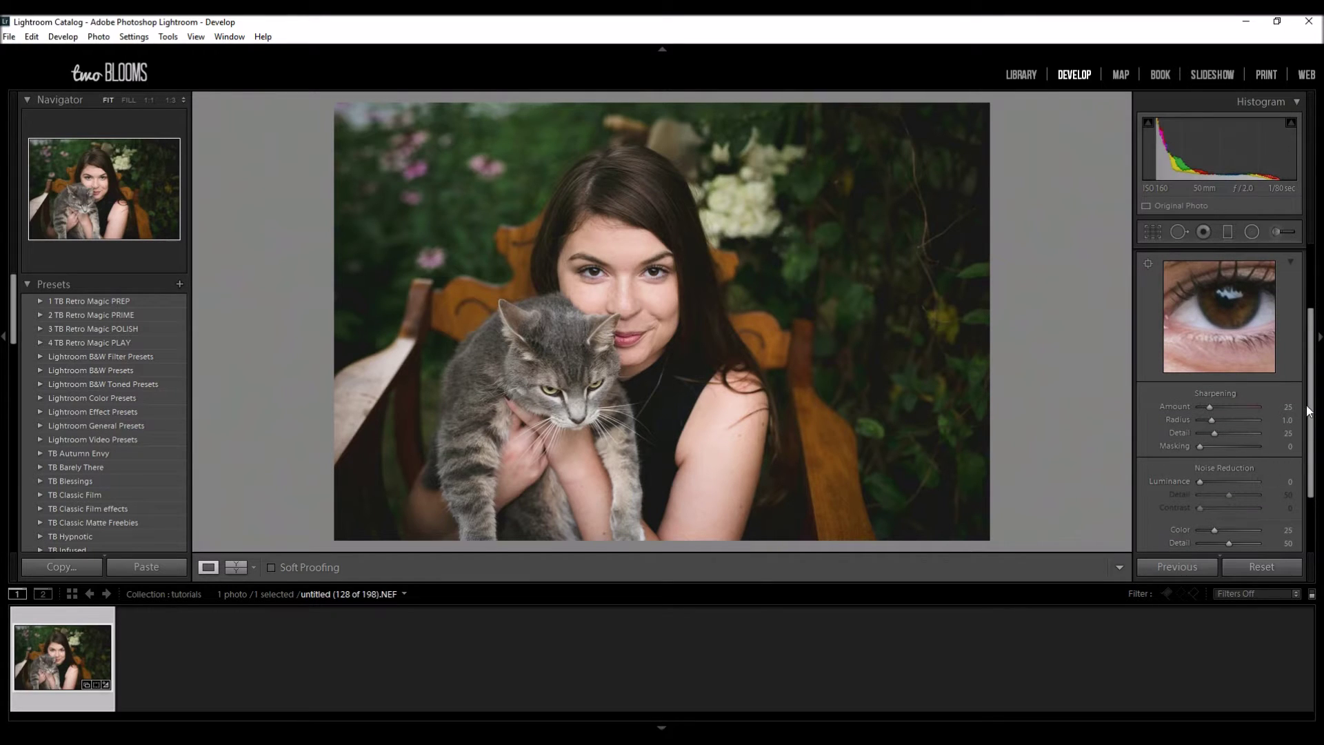
scroll(1305, 412, "up", 2)
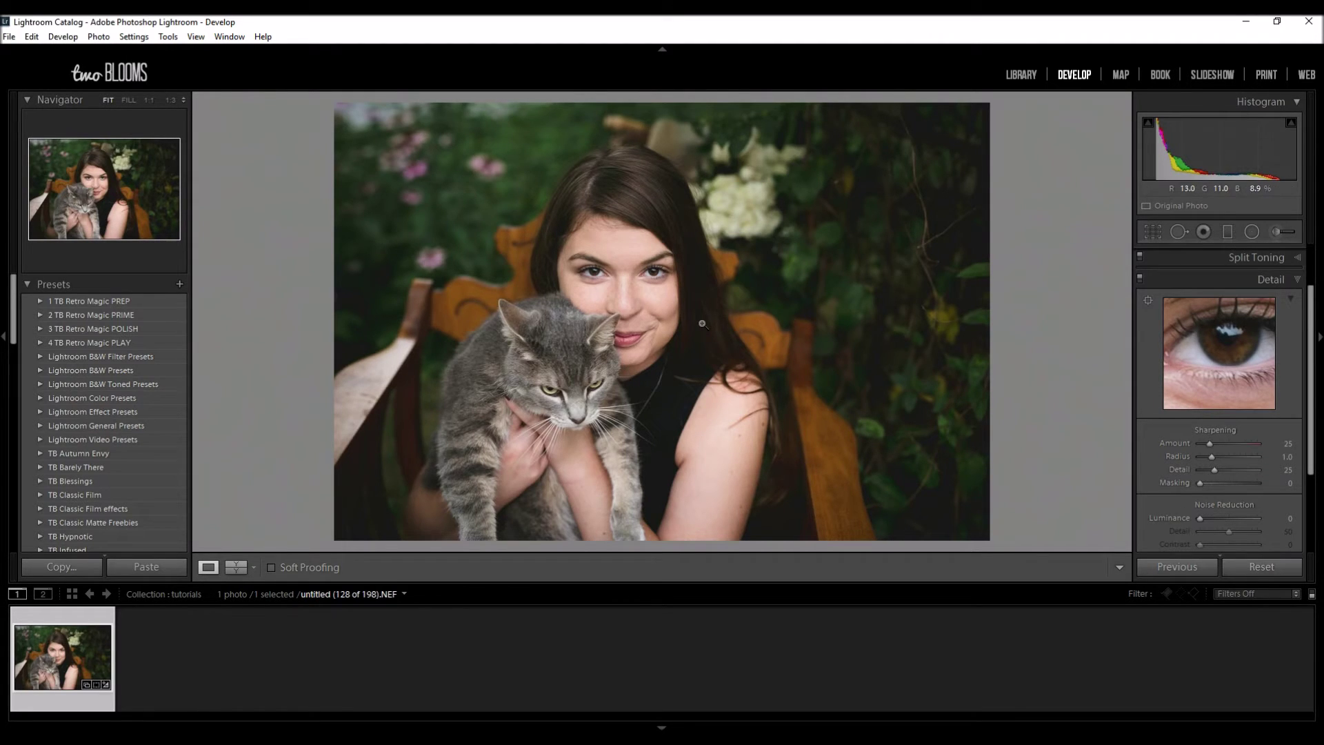
Raise the sharpening Amount to its maximum of 150 and reduce it to 93, checking the effect on the eye in the detail preview.
left_click_drag(1225, 360, 1215, 366)
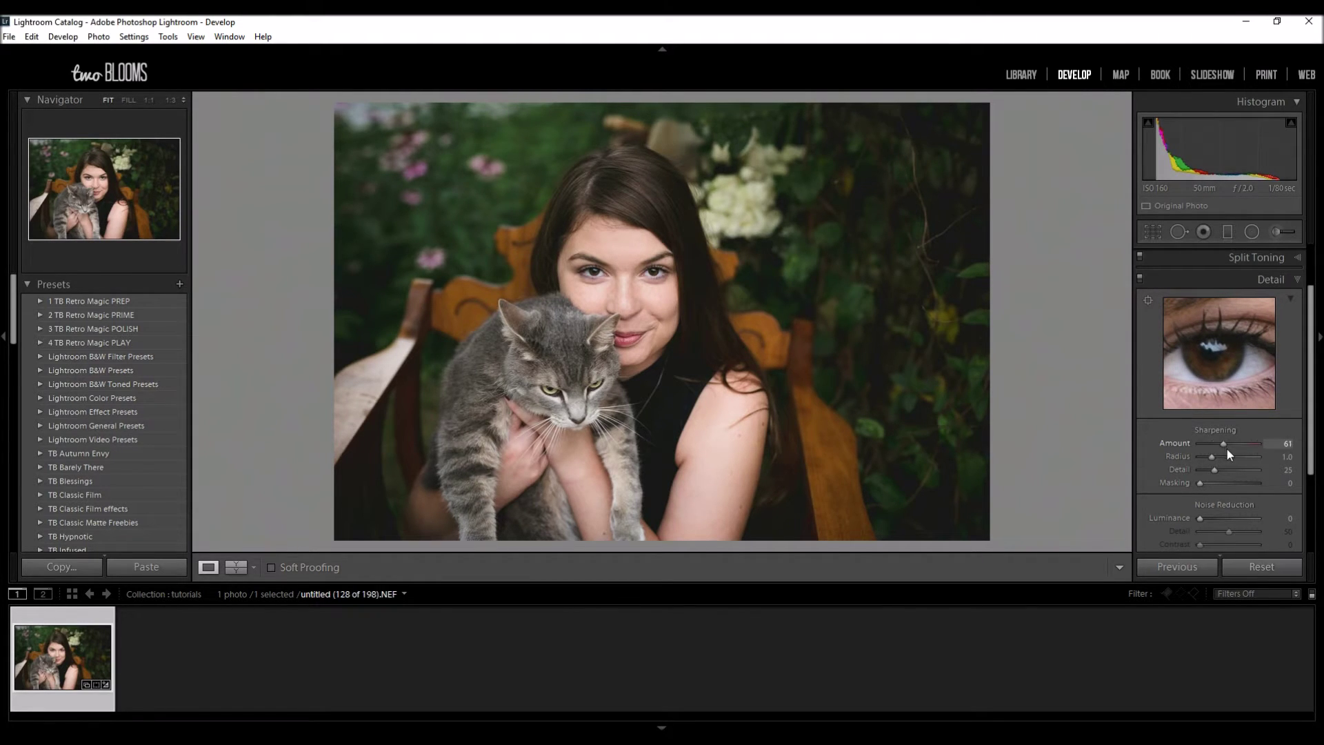
left_click_drag(1238, 449, 1242, 451)
left_click_drag(1204, 345, 1207, 282)
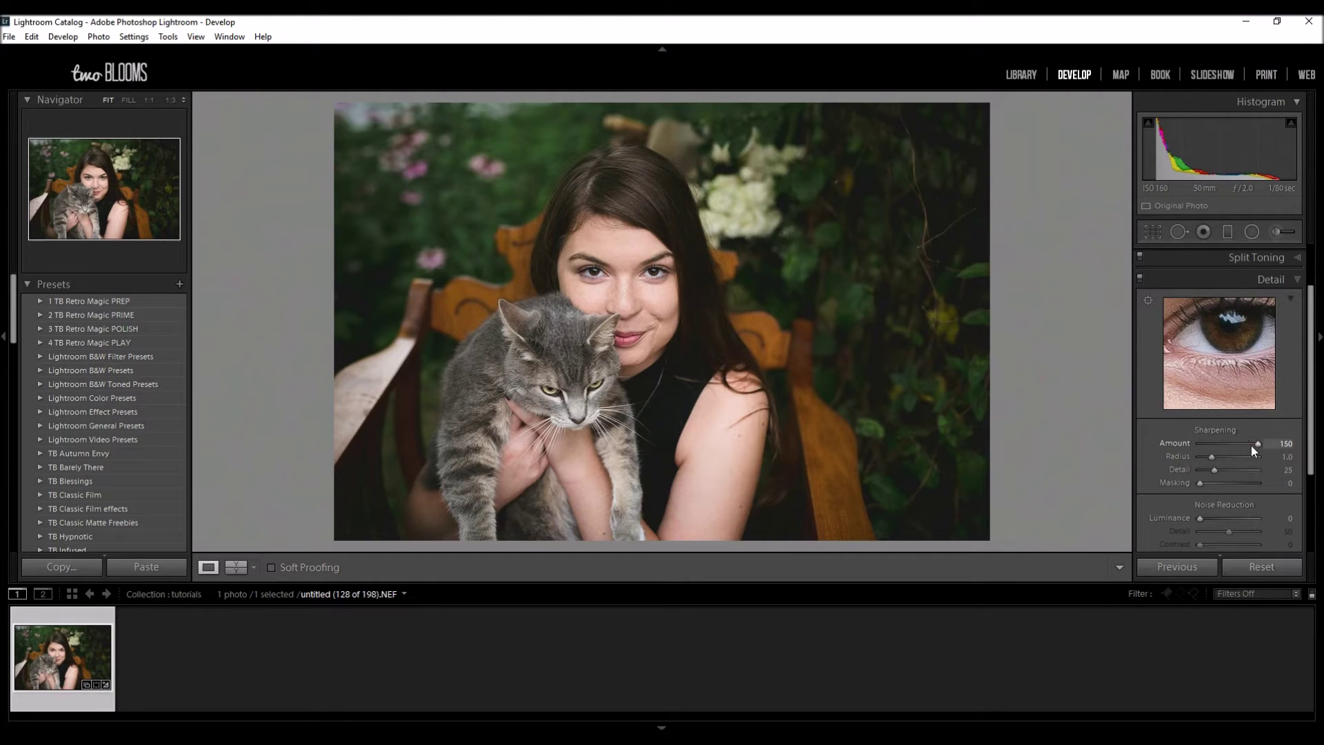
left_click_drag(1214, 362, 1182, 335)
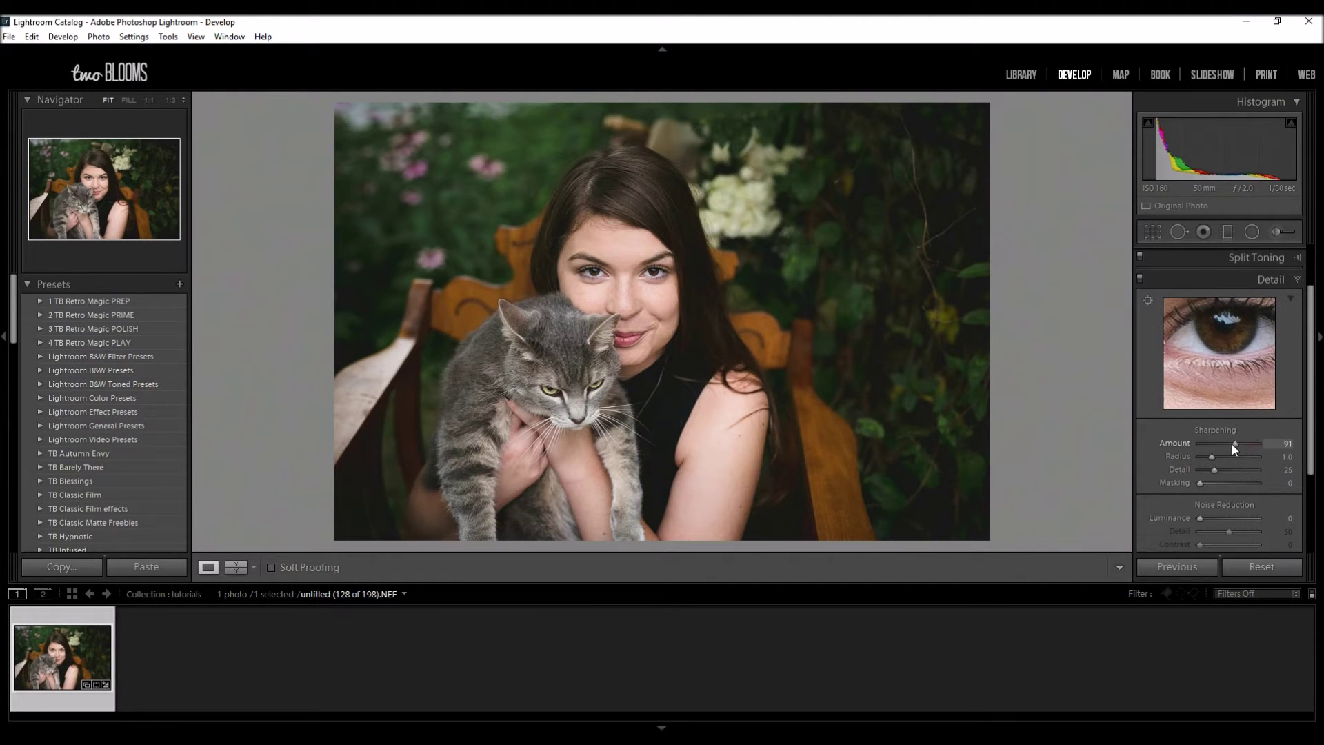
left_click_drag(1233, 447, 1235, 447)
left_click_drag(1200, 404, 1158, 376)
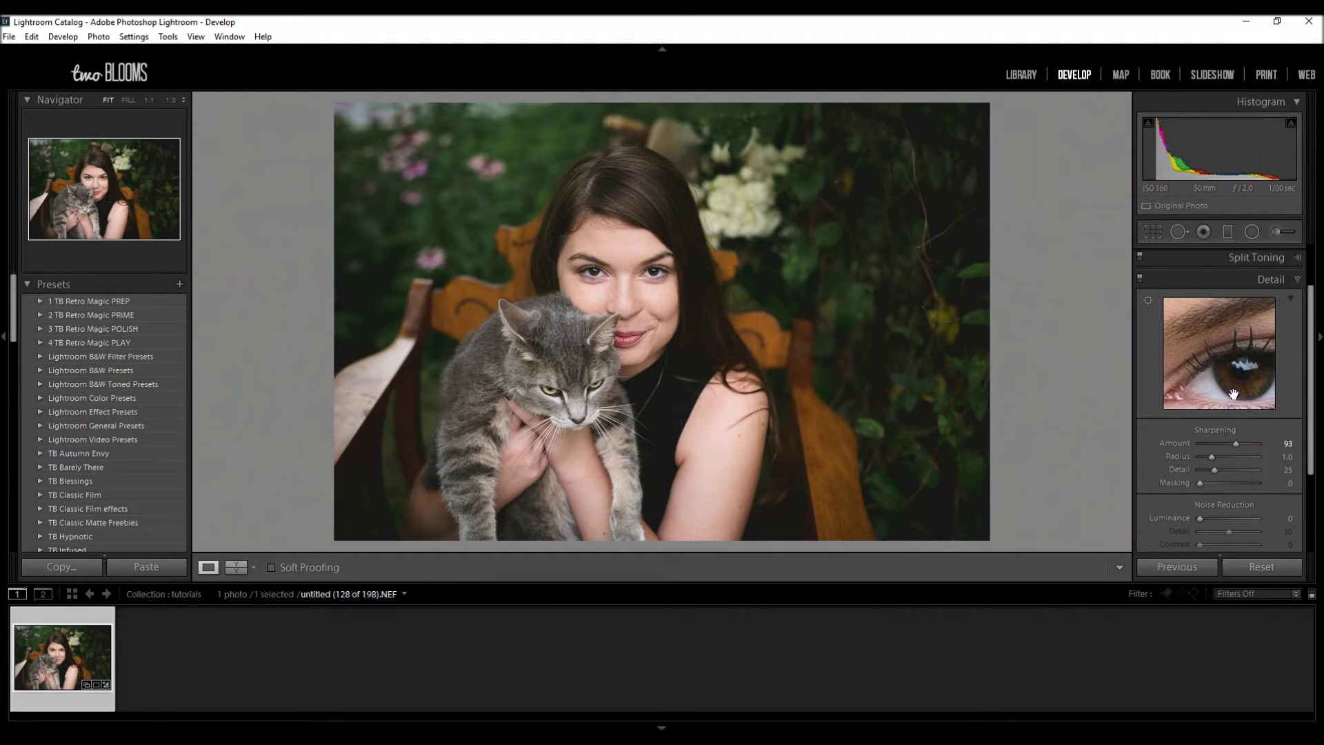
left_click_drag(1235, 394, 1225, 371)
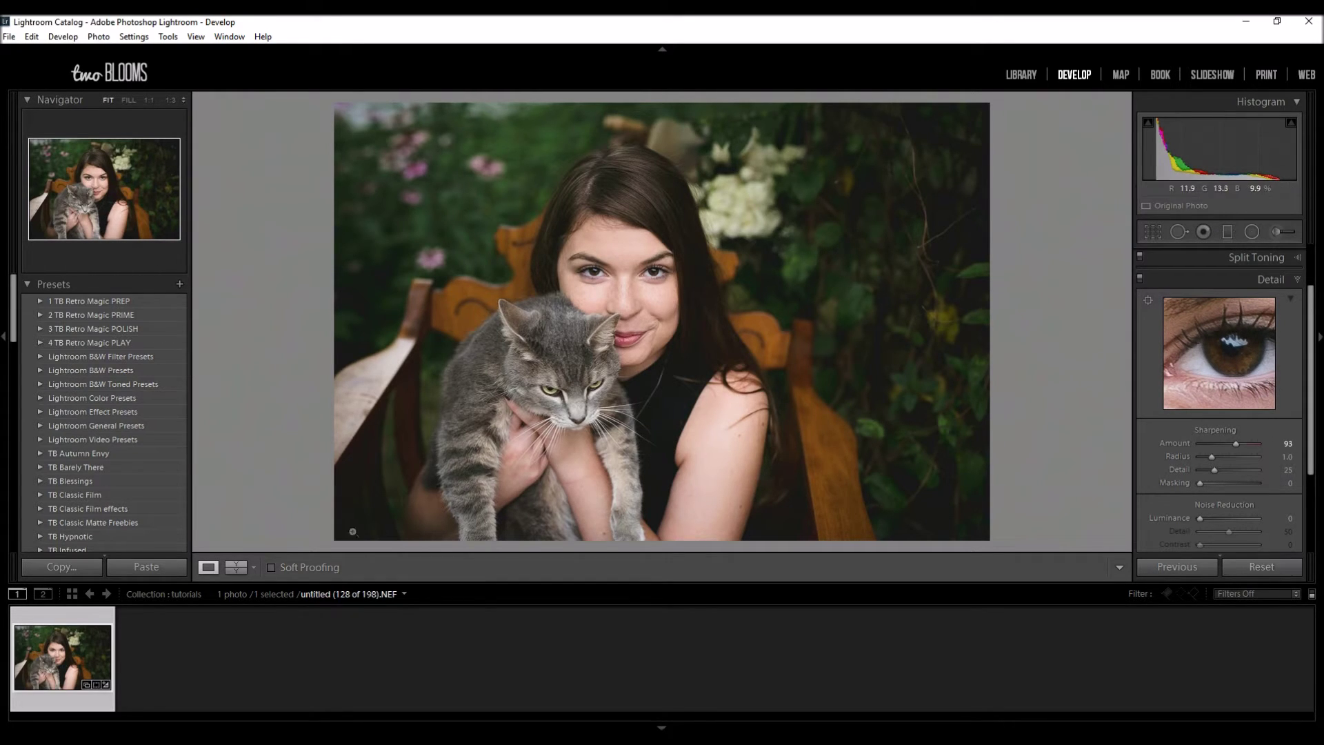
Compare the sharpened portrait with its original in the before and after views, and return to the single-photo view.
left_click(228, 567)
left_click(226, 570)
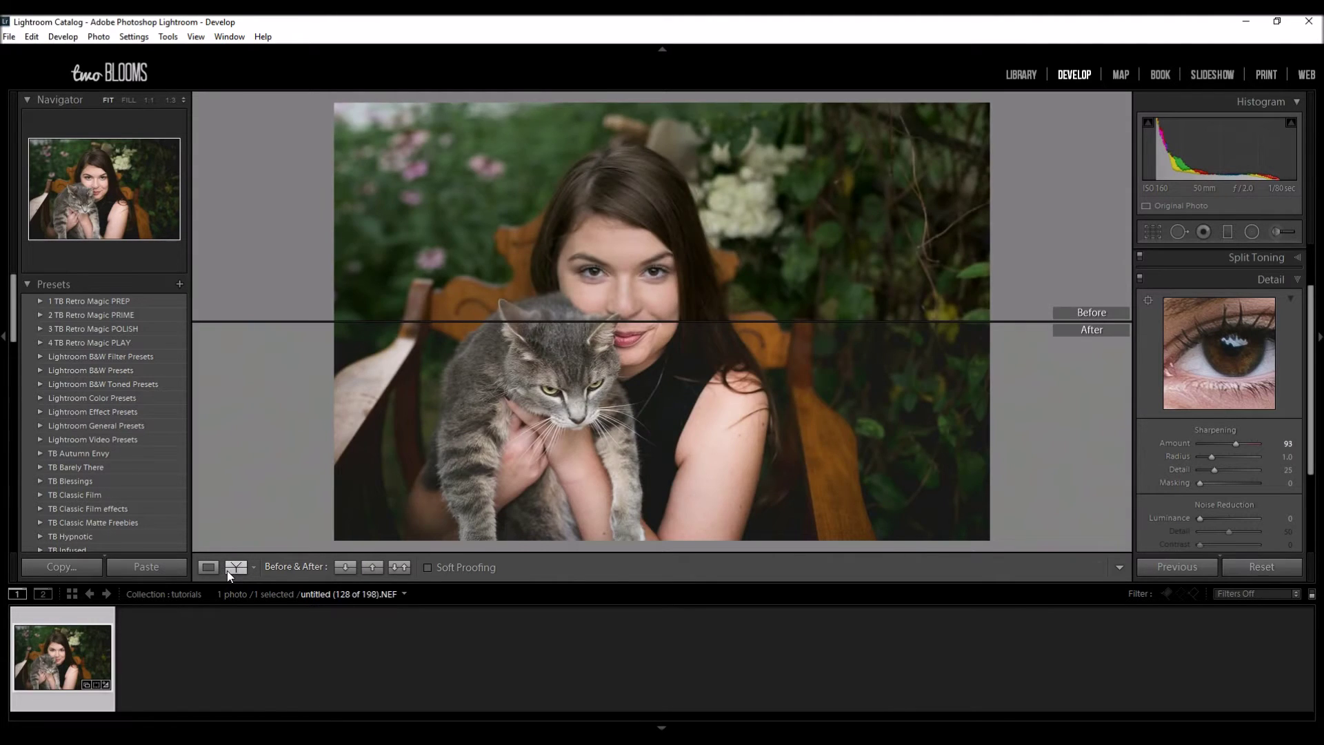
left_click(226, 570)
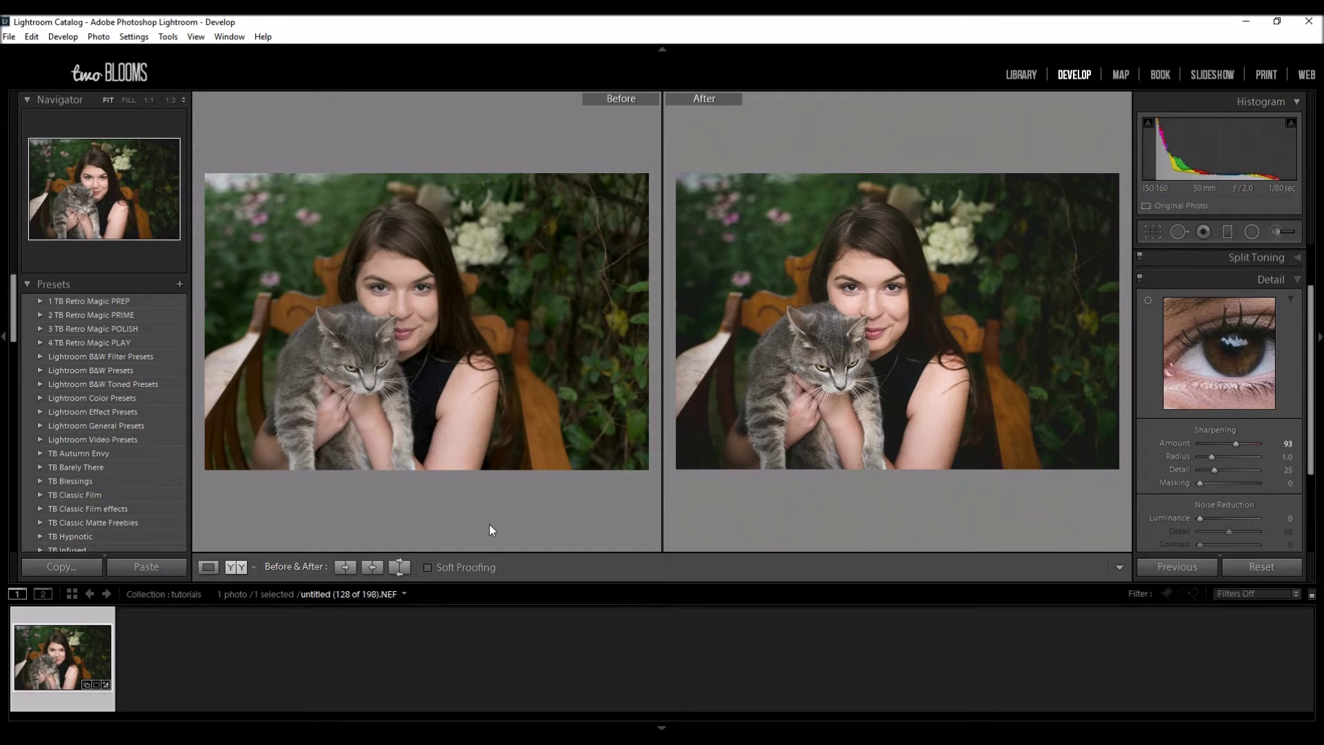
left_click(213, 568)
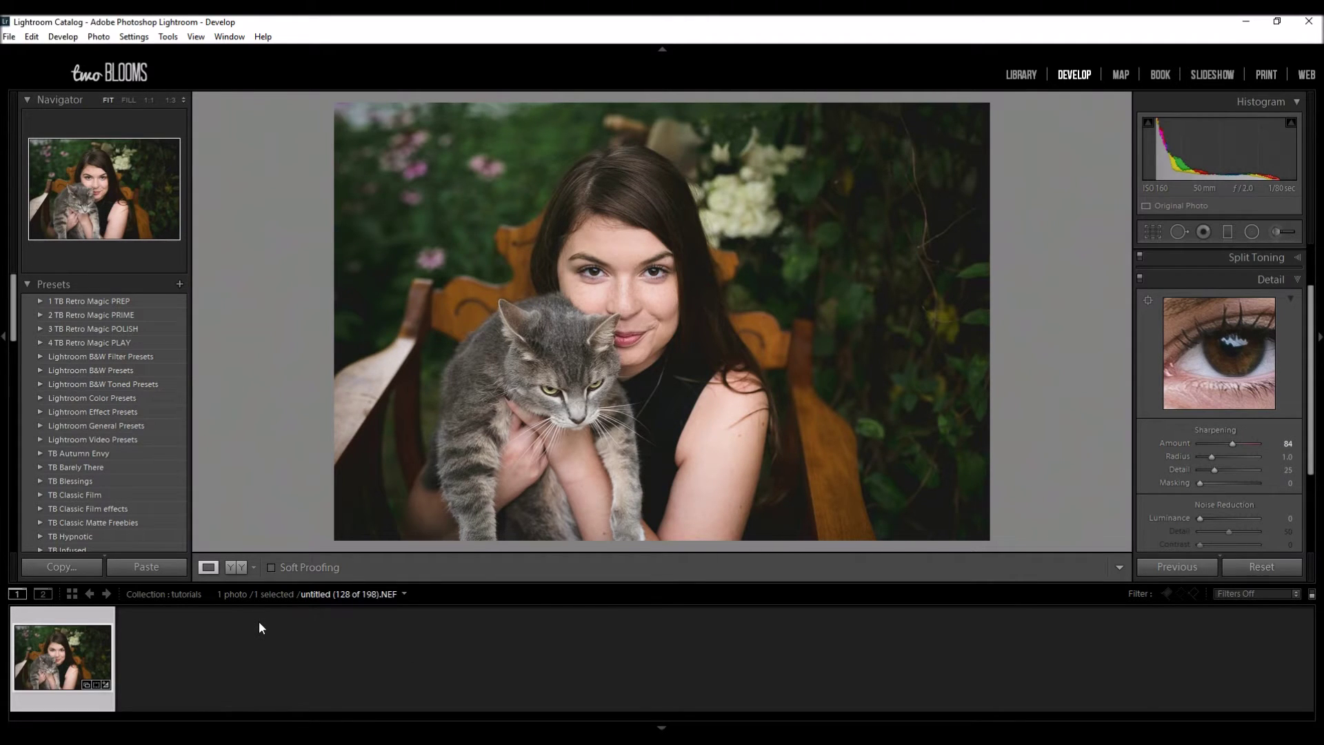
Compare the woman's eye before and after sharpening at 1:1 zoom, and return to the whole photo in single view.
left_click(237, 570)
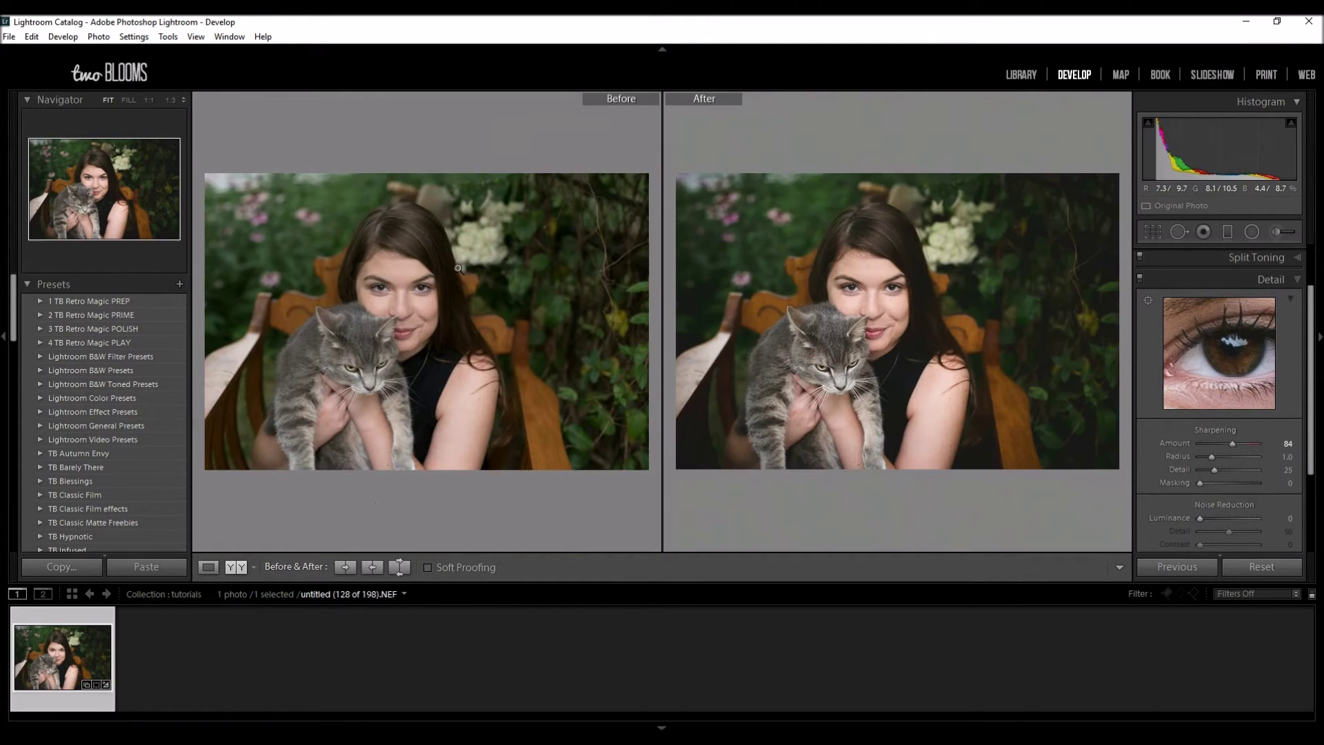
left_click(391, 340)
left_click_drag(391, 340, 706, 212)
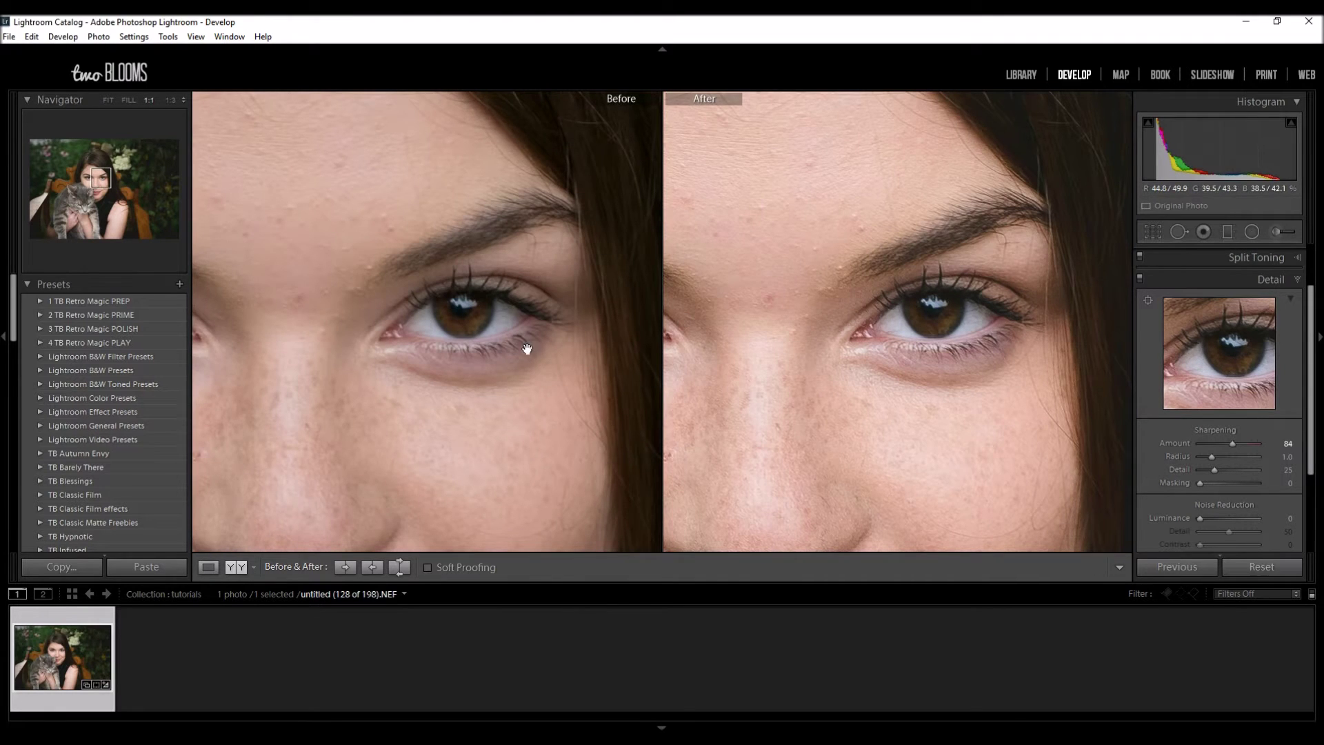
left_click_drag(528, 348, 480, 344)
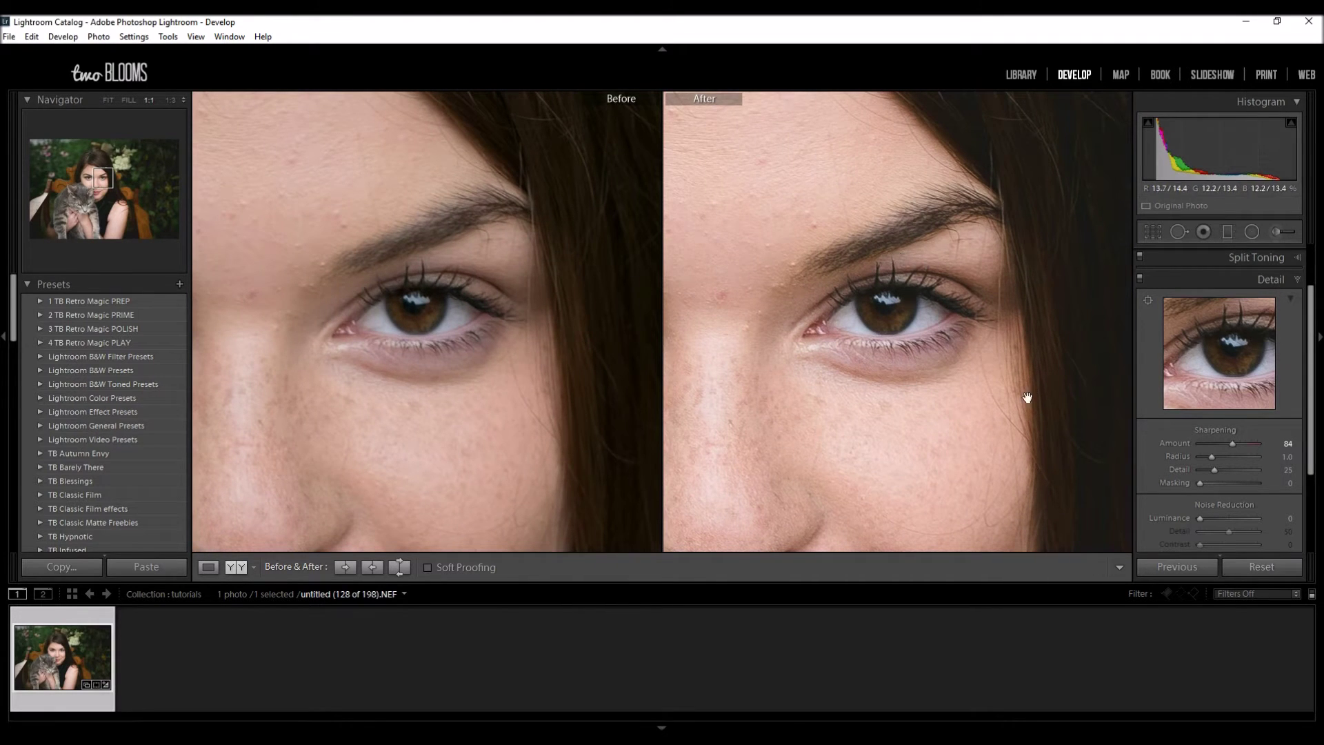
left_click(208, 567)
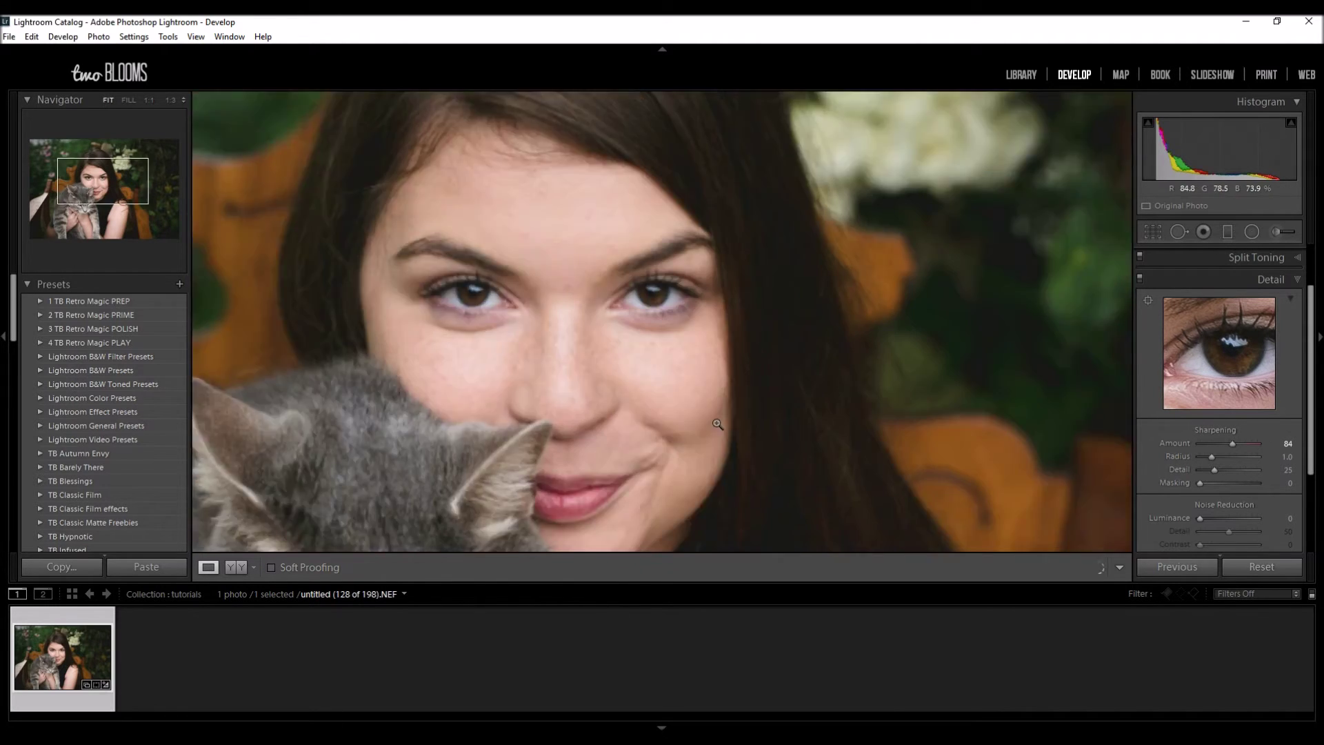
left_click(717, 423)
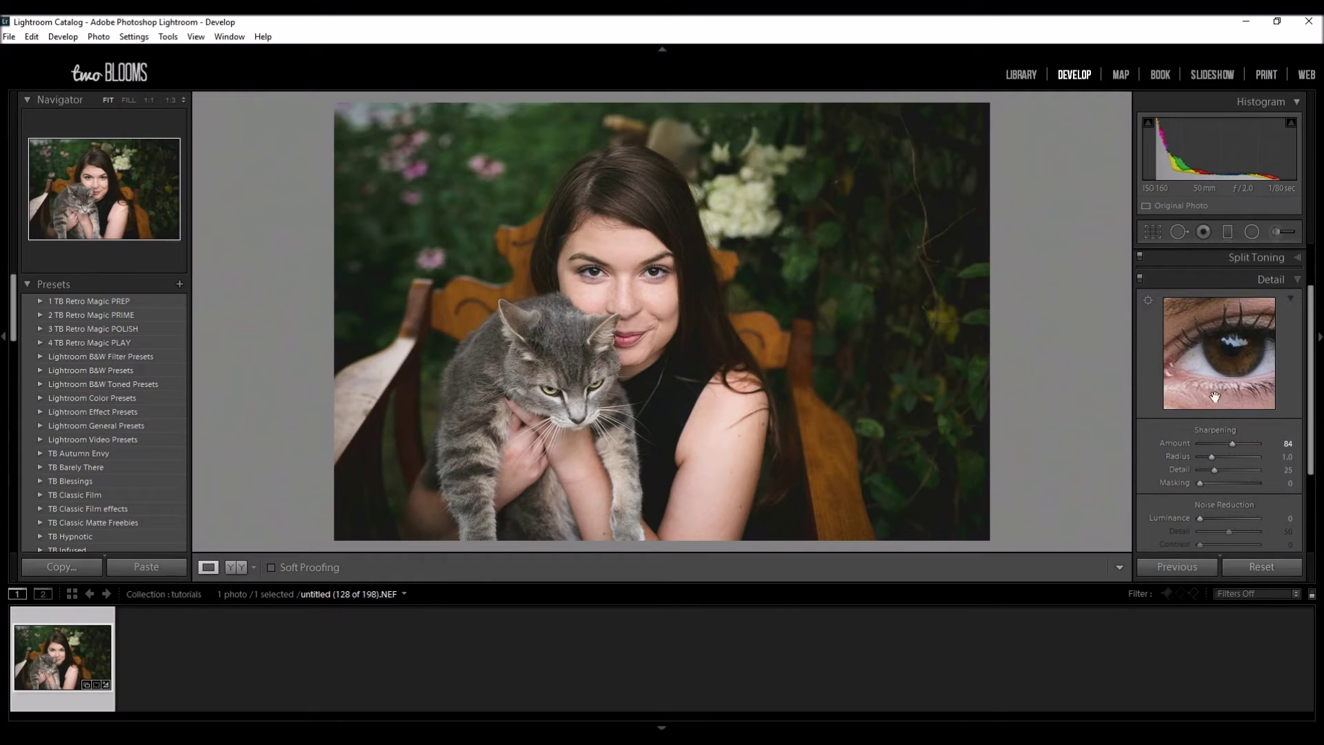
Try sharpening Radius values such as 0.5 and 1.5 while checking the eye preview, and reset the Radius to its default of 1.0.
left_click_drag(1224, 362, 1220, 376)
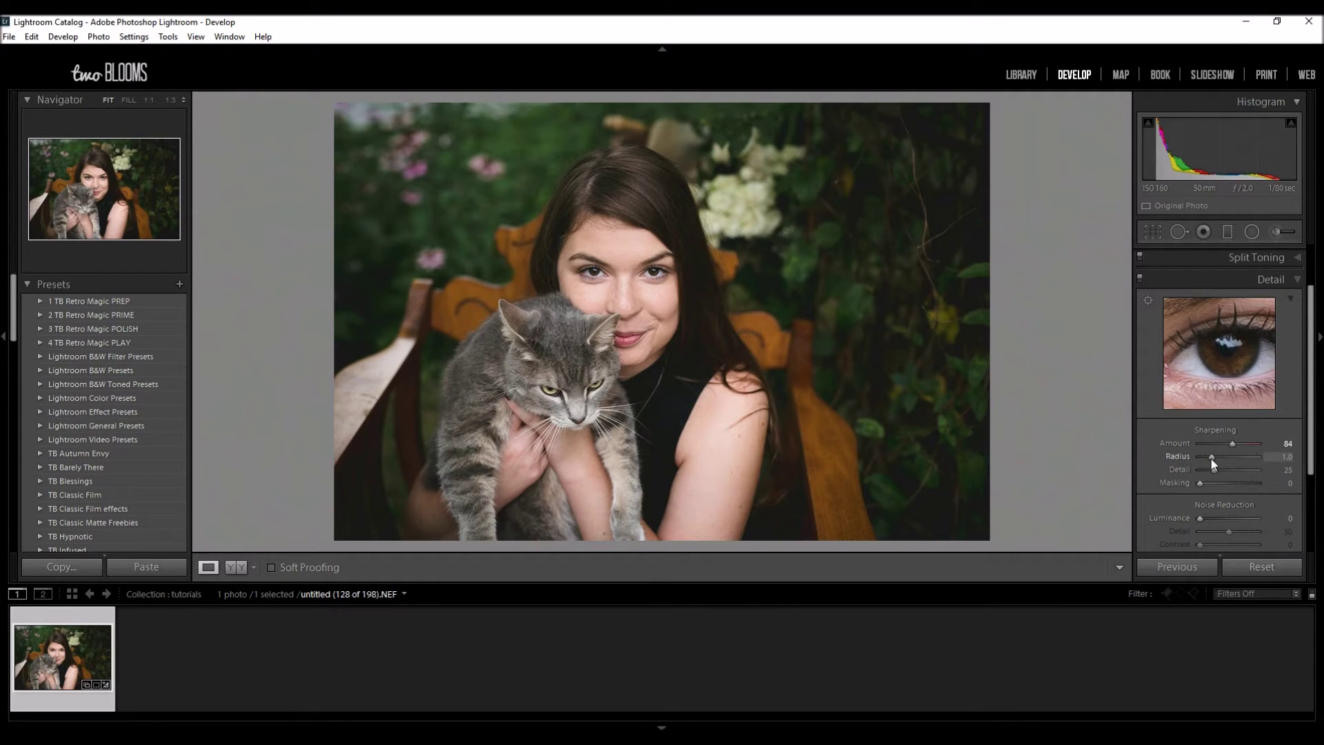
left_click_drag(1228, 464, 1236, 464)
left_click_drag(1219, 402, 1241, 415)
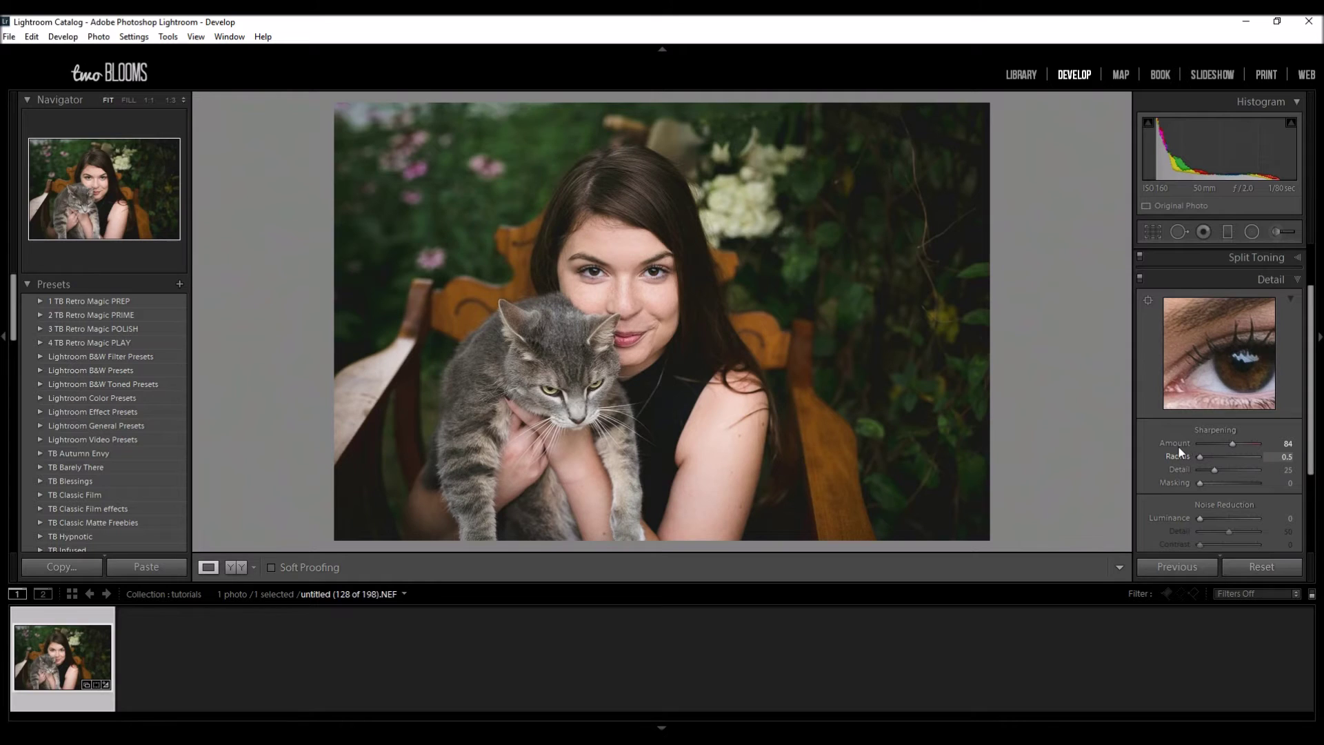
mouse_move(1229, 366)
left_mouse_down()
mouse_move(1212, 341)
mouse_move(1245, 364)
left_mouse_up()
left_click_drag(1208, 460, 1216, 464)
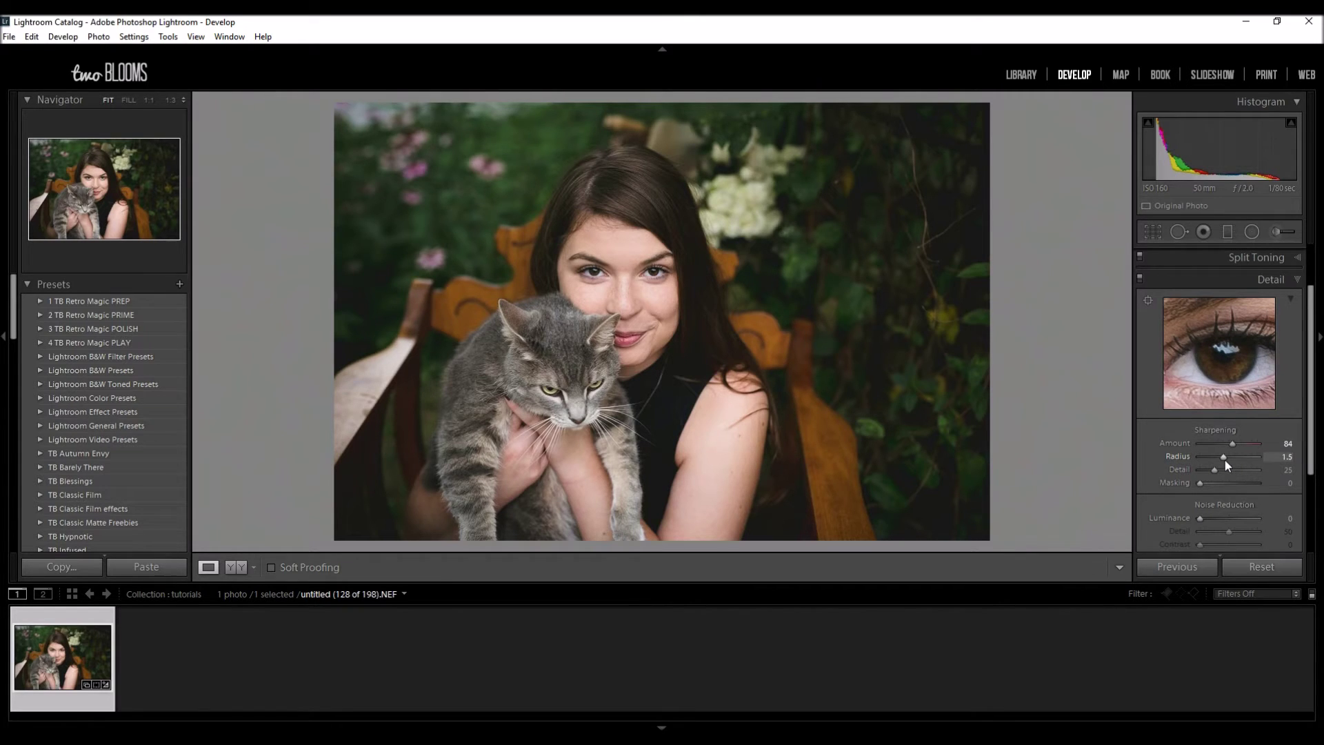
left_click_drag(1224, 464, 1221, 464)
double_click(1180, 455)
left_click_drag(1212, 458, 1178, 456)
double_click(1201, 458)
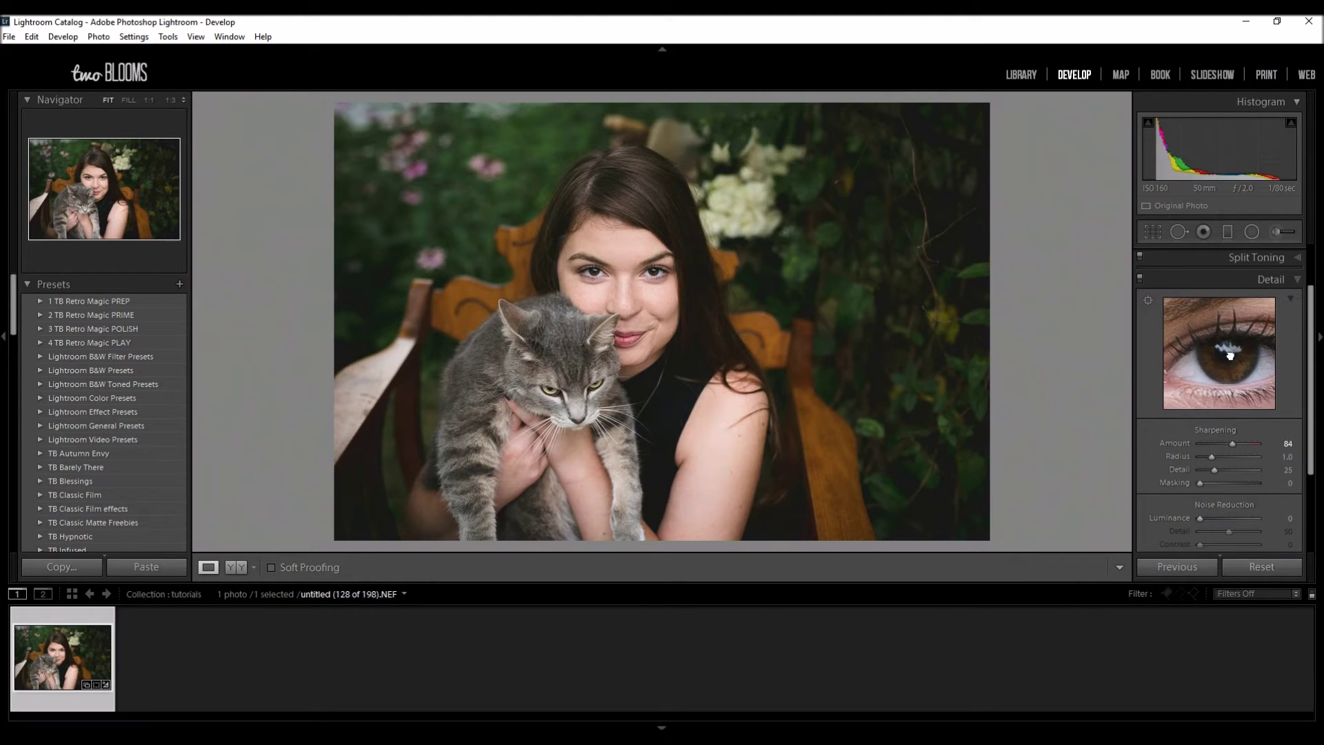
Try a much higher sharpening Detail value on the eye preview and reset it to its default of 25.
left_click_drag(1231, 355, 1242, 371)
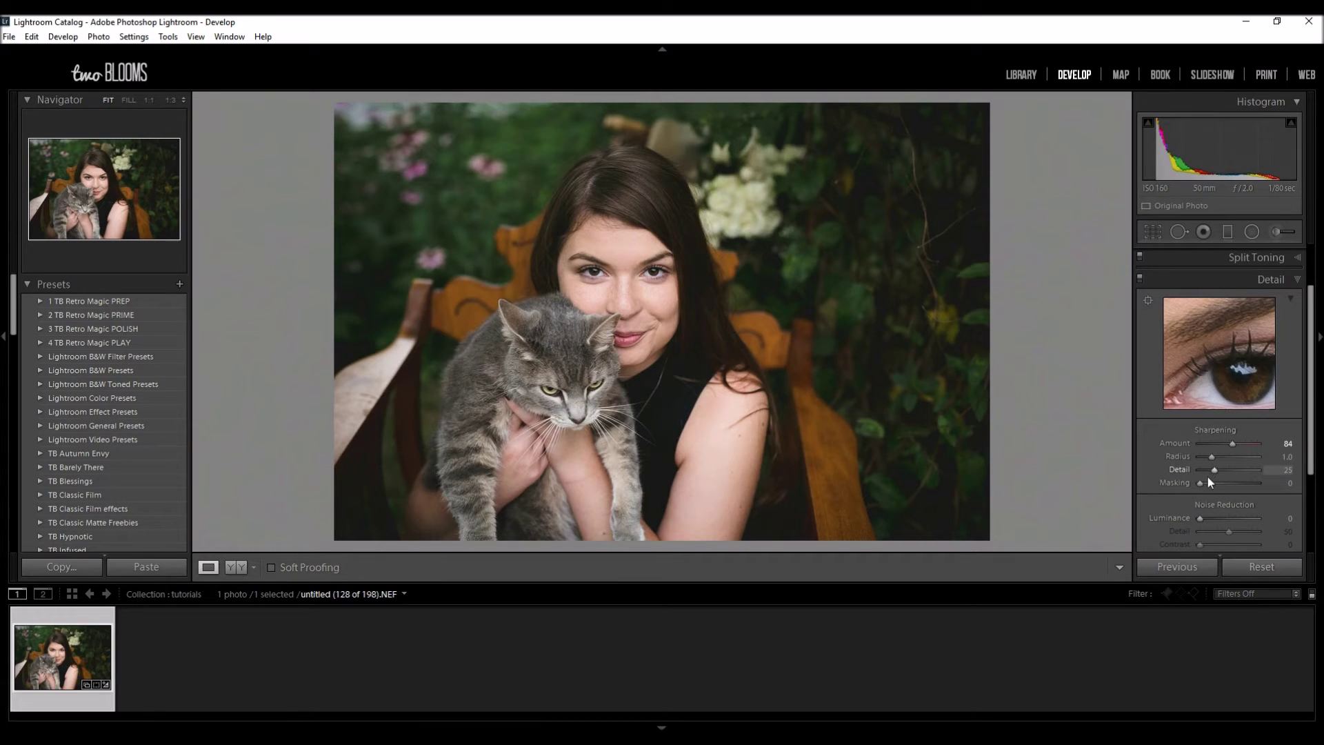
left_click_drag(1224, 477, 1240, 477)
left_click_drag(1266, 469, 1261, 470)
double_click(1256, 469)
Examine the sharpening at 1:1 zoom on the woman's face and on the cat's fur, eyes and whiskers.
left_click(629, 288)
left_click_drag(839, 414, 757, 385)
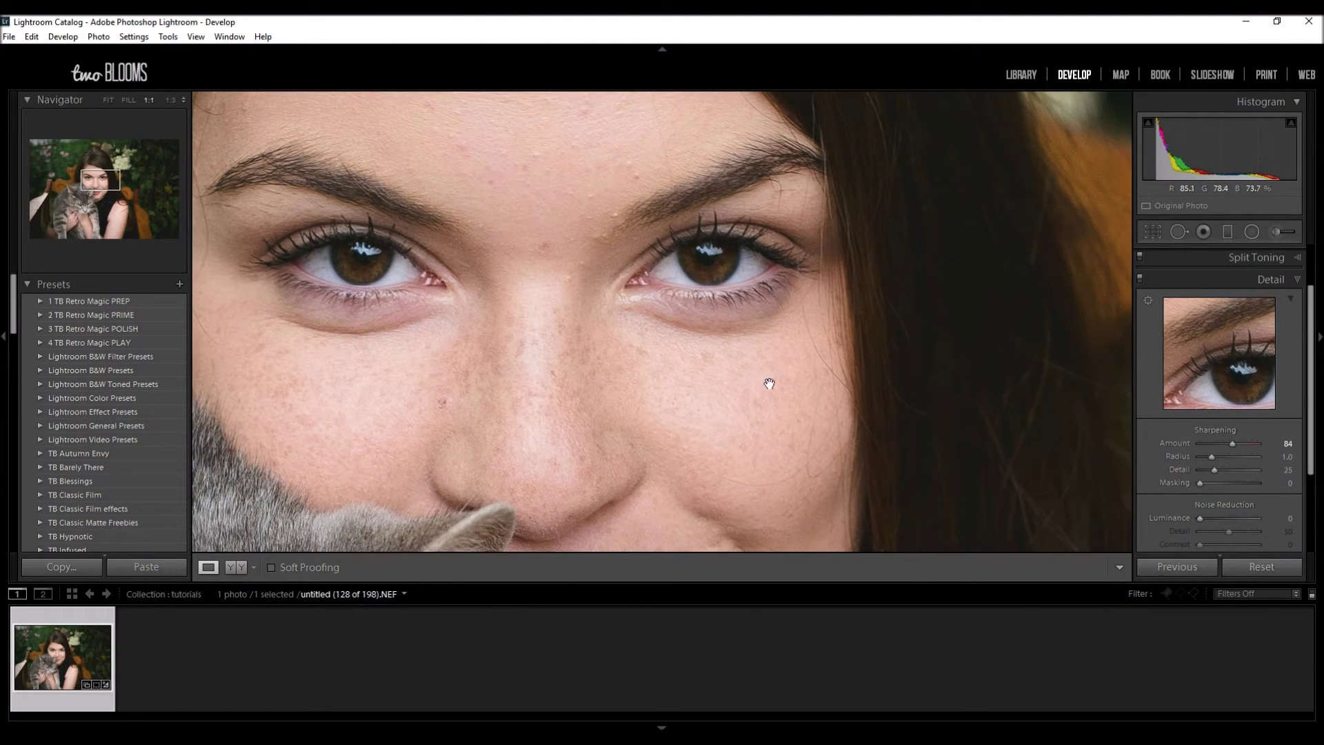
left_click_drag(1211, 469, 1243, 475)
left_click_drag(685, 464, 789, 275)
left_click_drag(774, 473, 1092, 312)
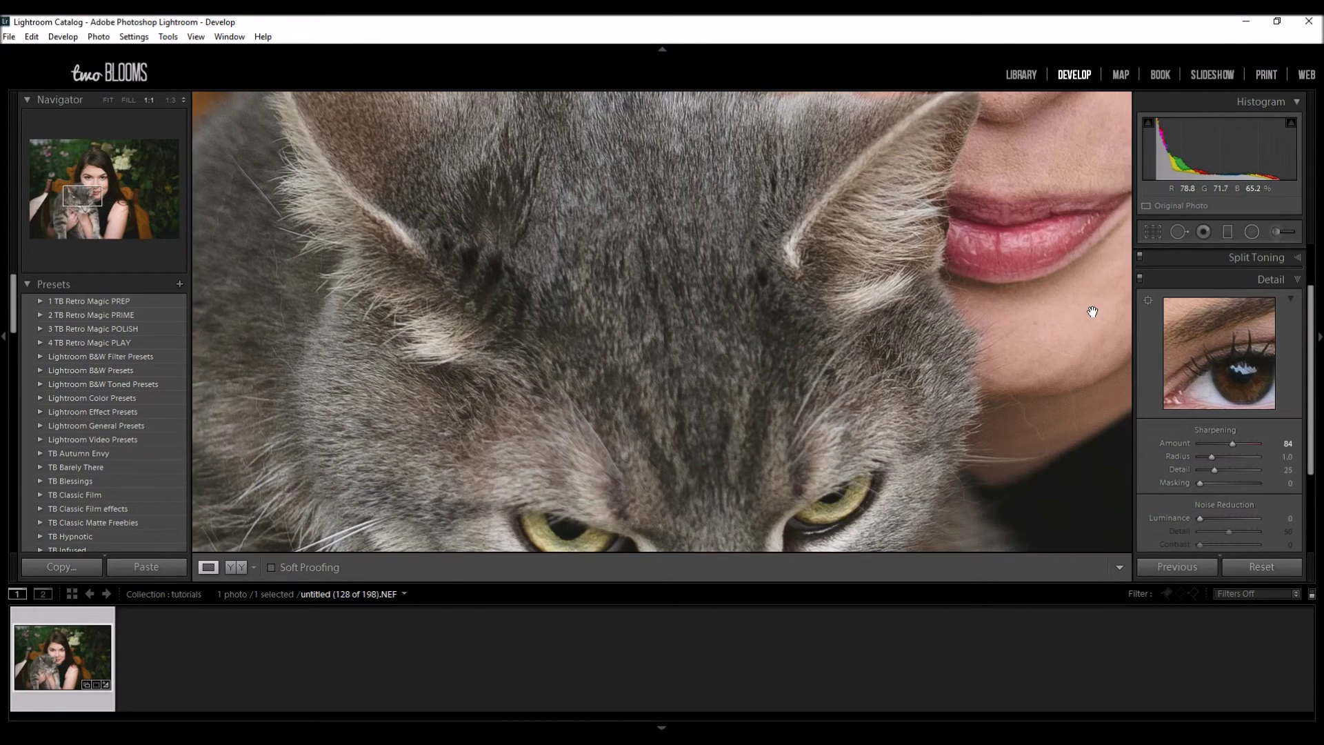
left_click_drag(885, 420, 836, 260)
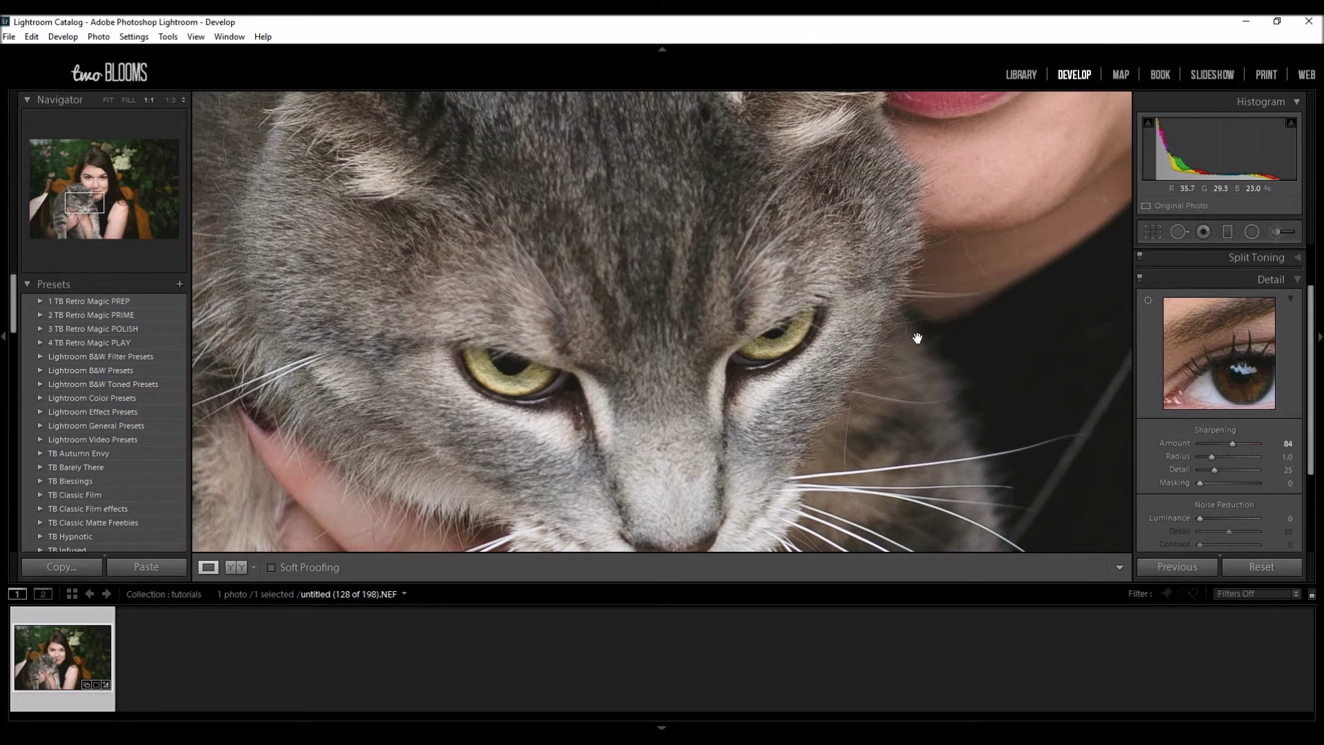
left_click_drag(874, 405, 849, 375)
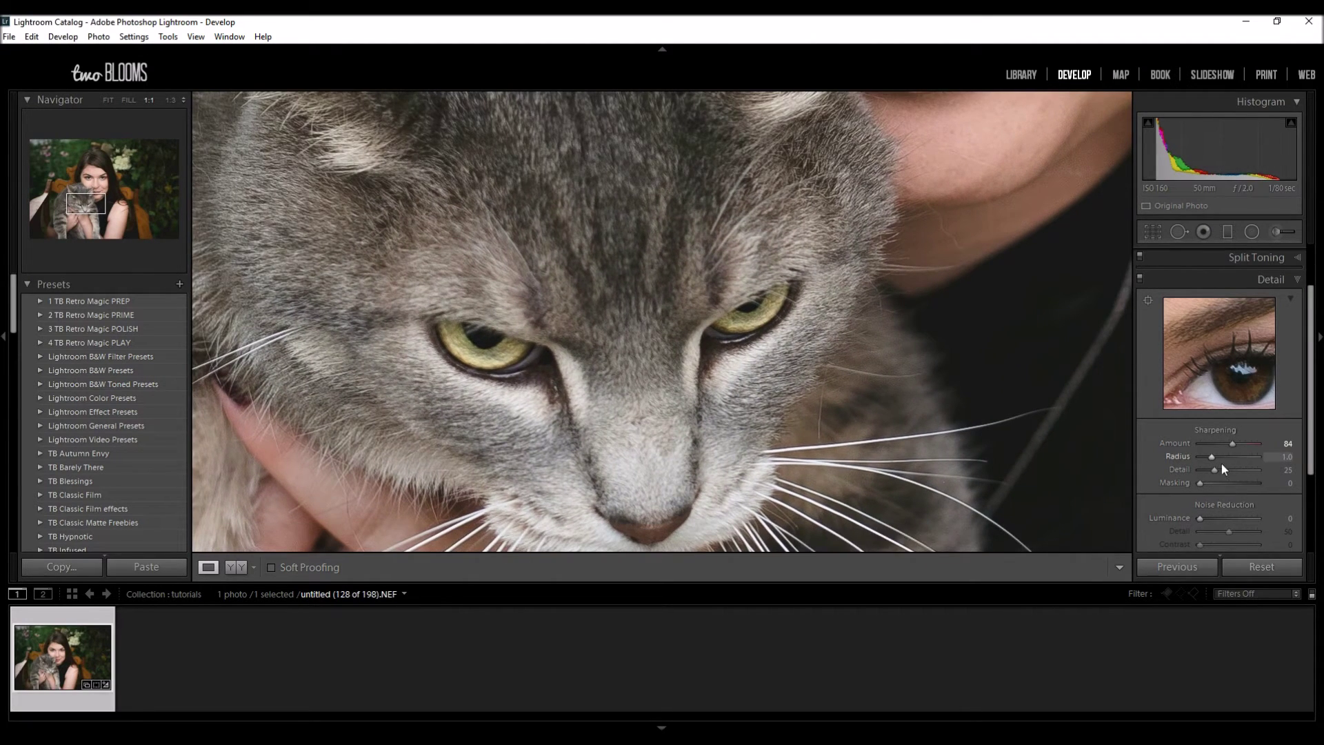
Try sharpening Radius 3.0 and Detail 100 on the cat, reset both to their defaults, and return to the whole photo.
left_click_drag(1215, 473, 1232, 476)
left_click_drag(1235, 460, 1281, 464)
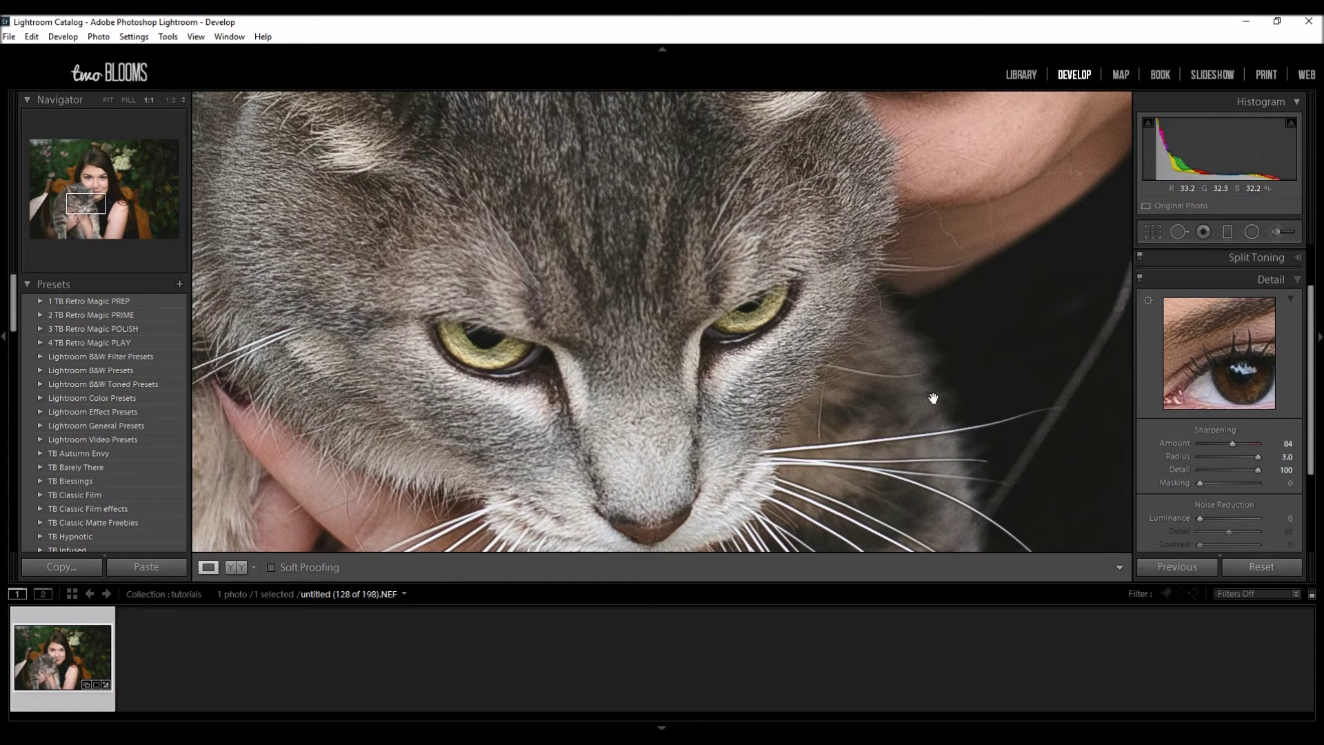
double_click(1257, 457)
double_click(1259, 470)
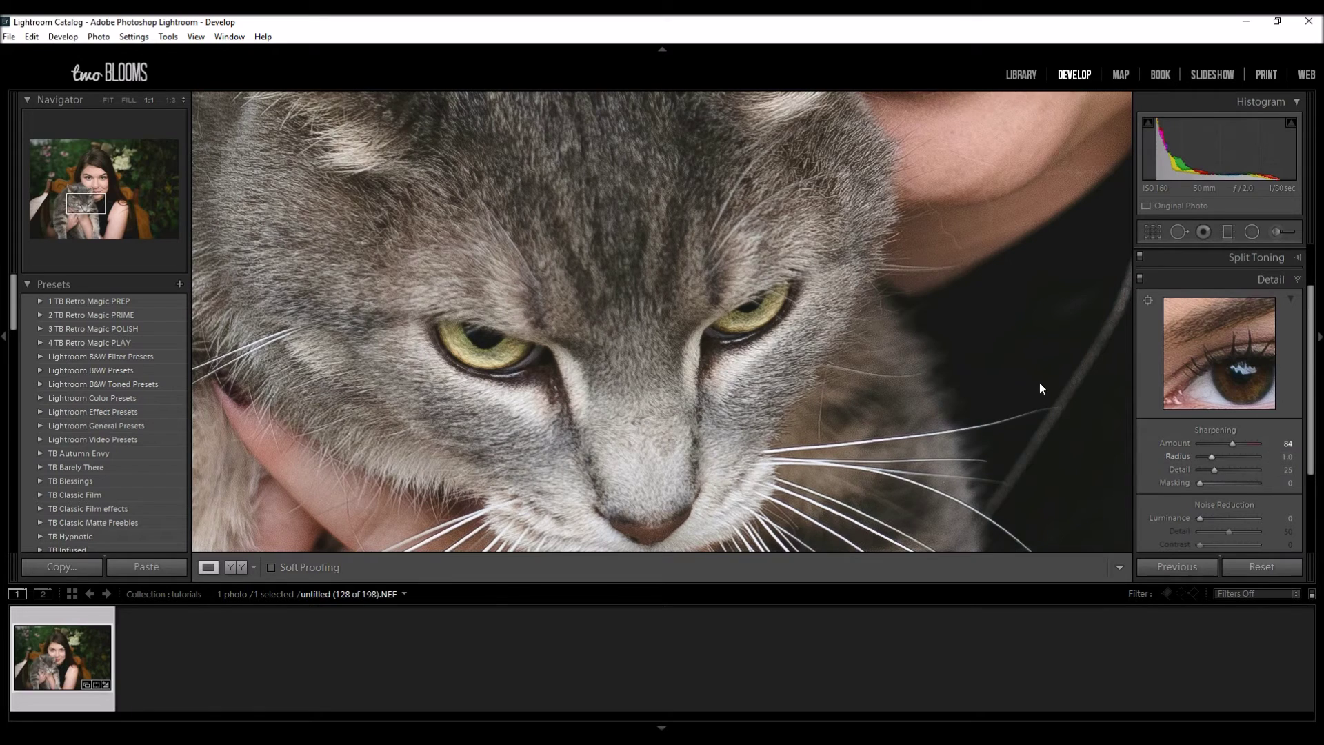
left_click_drag(854, 297, 729, 437)
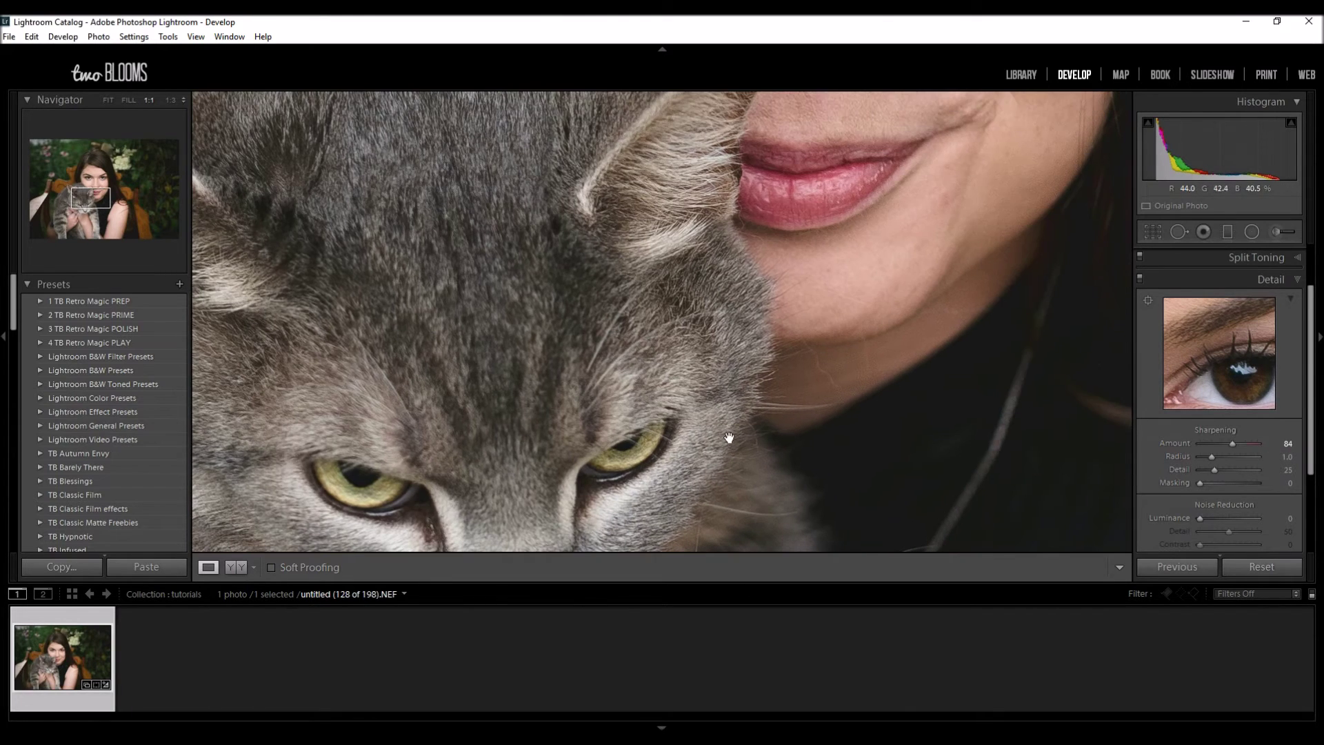
left_click(771, 428)
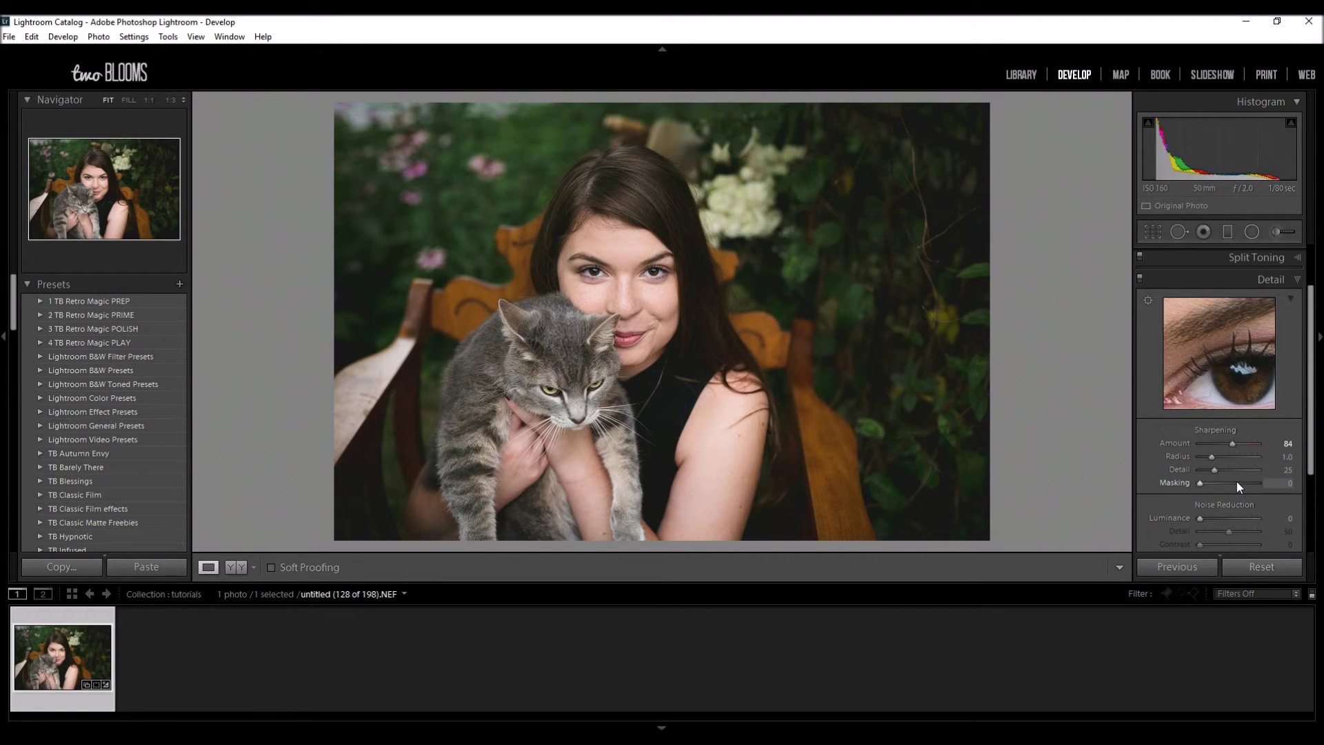
Set the sharpening Masking to 45 while displaying the black-and-white mask preview to limit sharpening to the edges.
key("alt")
mouse_move(1198, 486)
left_mouse_down()
mouse_move(1214, 490)
mouse_move(1176, 491)
mouse_move(1198, 488)
left_mouse_up()
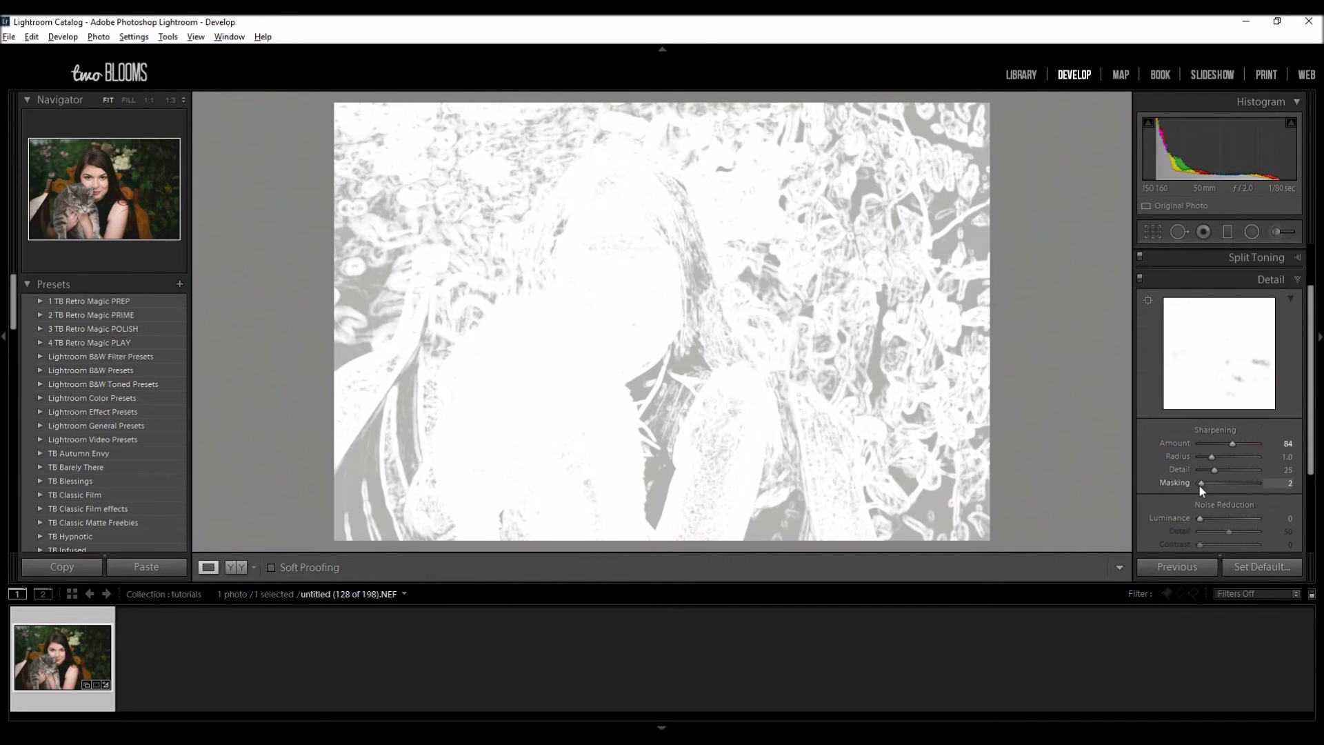
left_click_drag(1199, 485, 1197, 485)
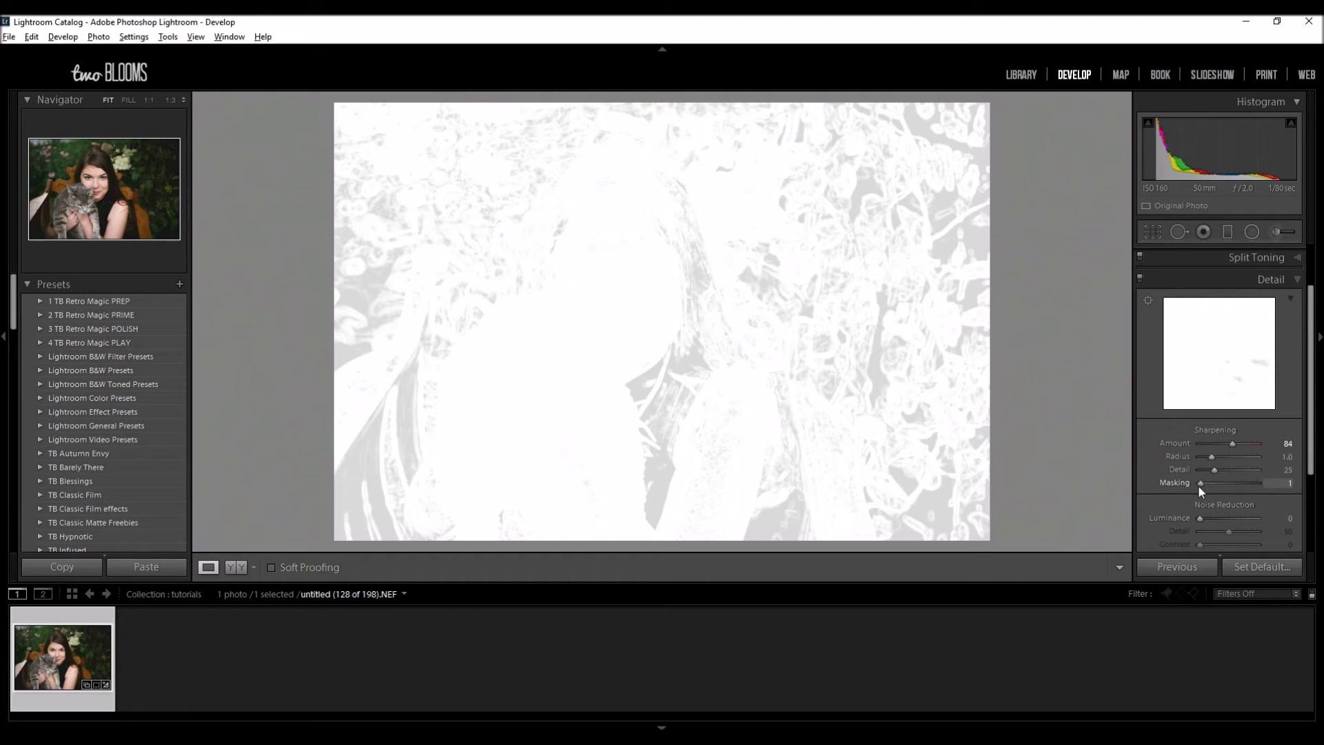
left_click_drag(1198, 485, 1224, 490)
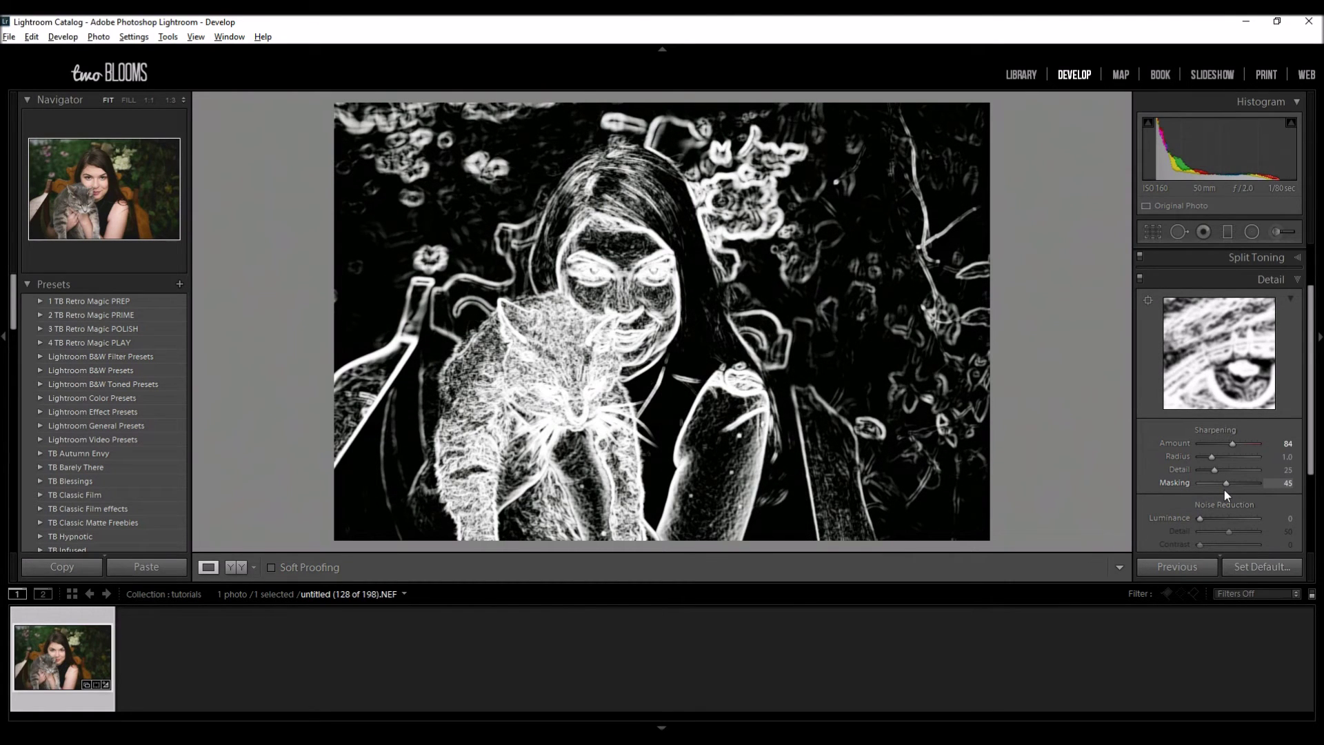
Try raising the sharpening Masking to 67 using the mask preview, and inspect the woman's eyes and skin at 1:1 zoom.
left_click_drag(1226, 495, 1227, 495)
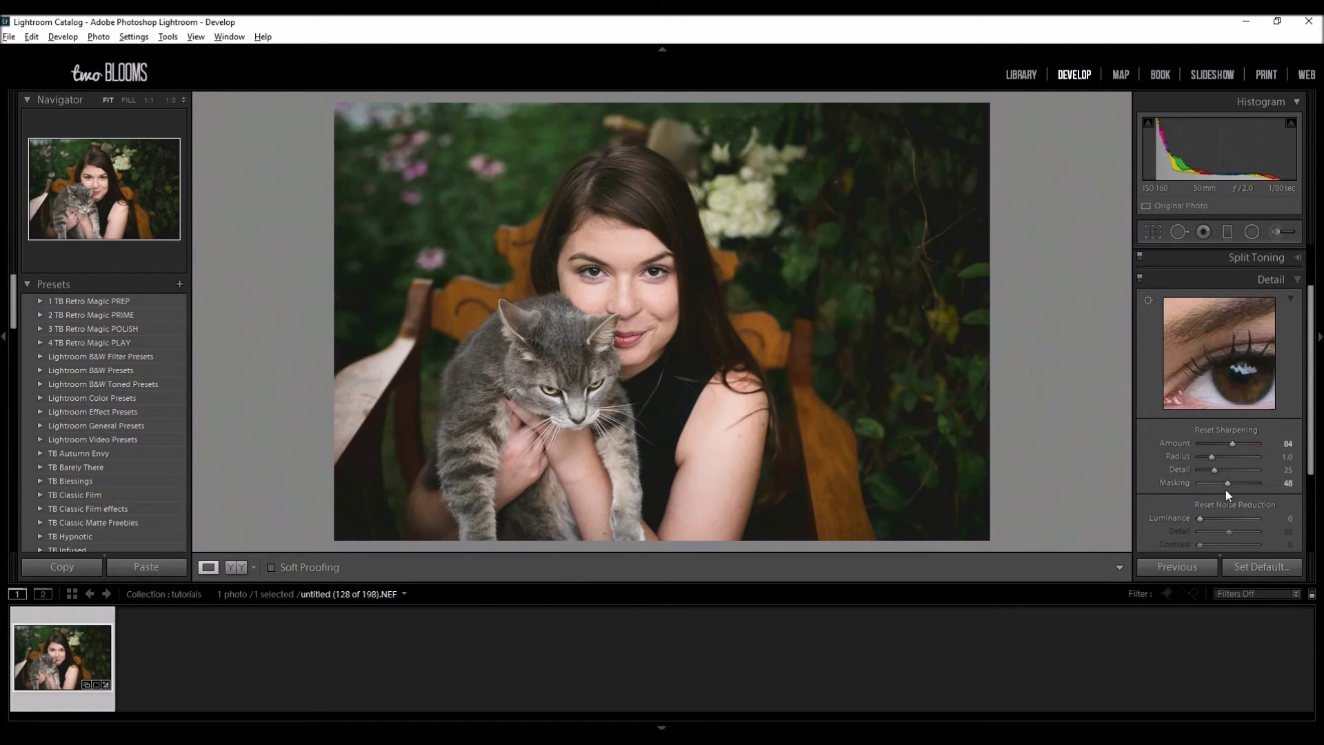
left_click(1231, 490, "alt")
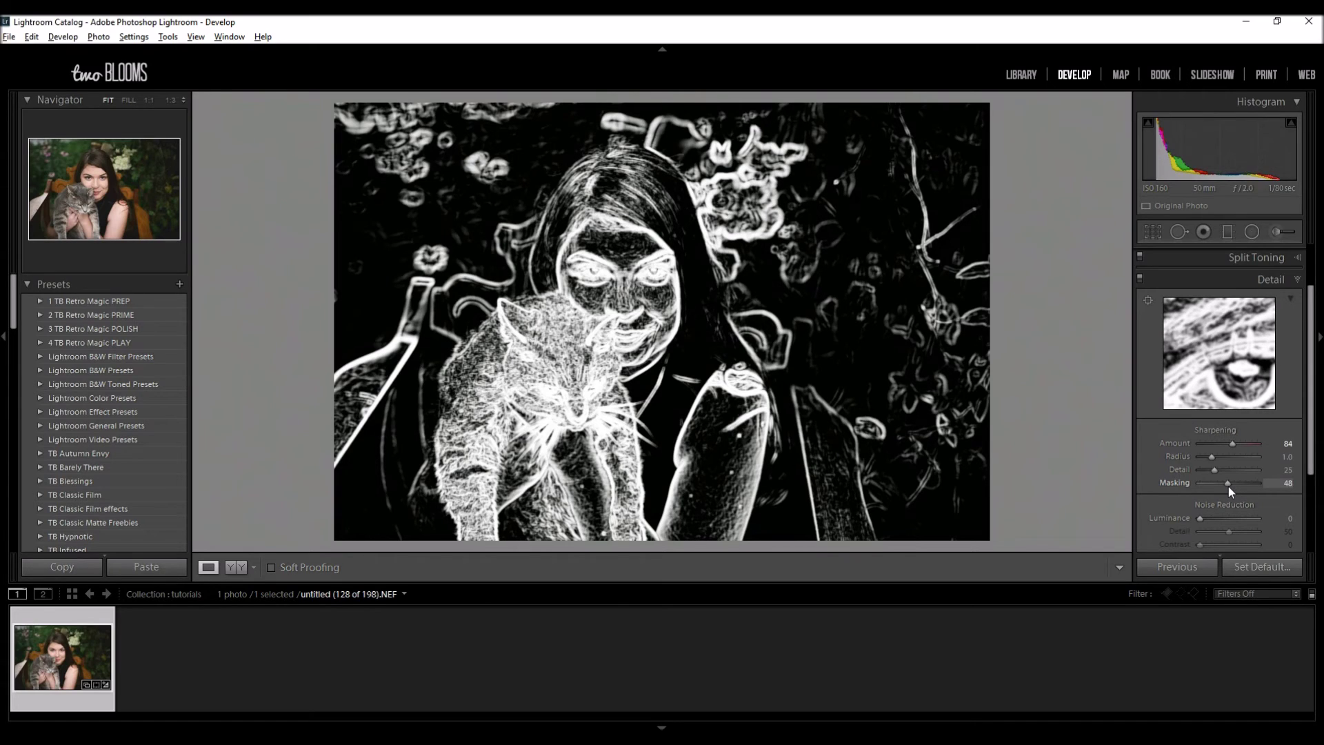
left_click_drag(1231, 487, 1237, 487)
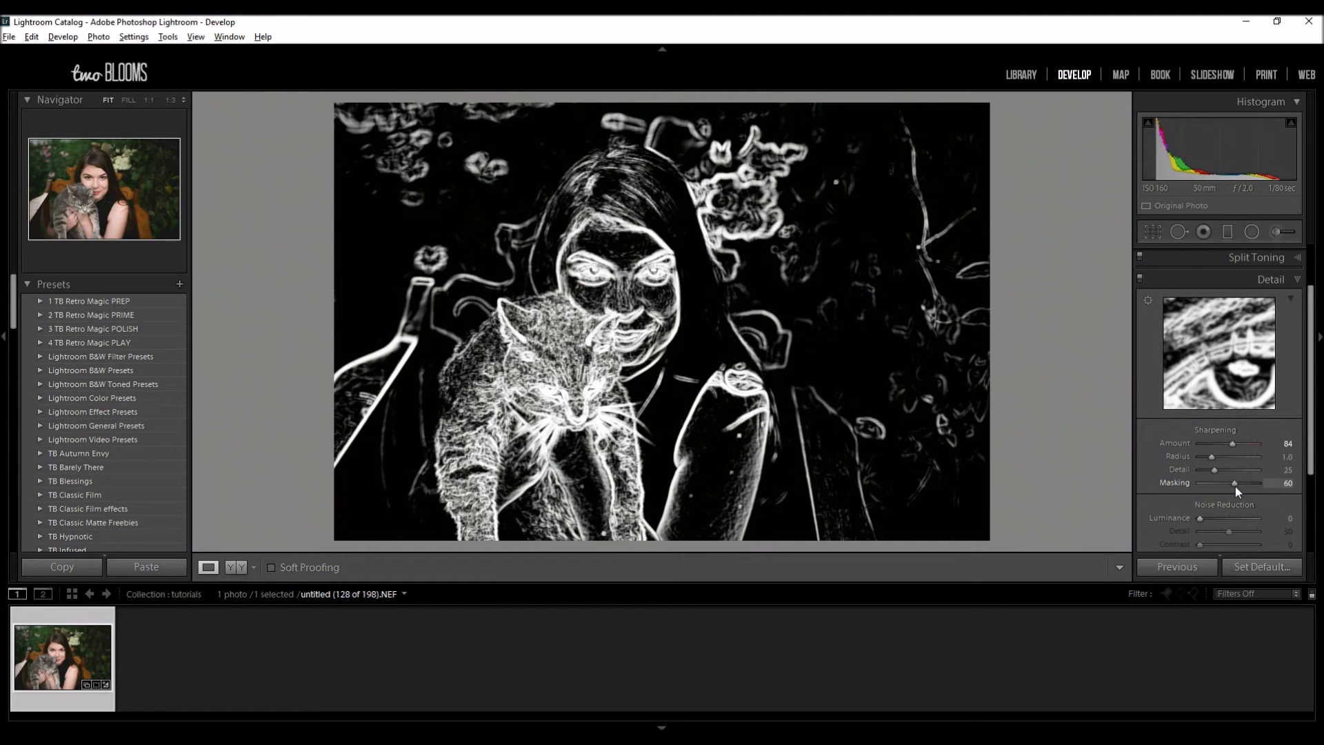
left_click_drag(1236, 488, 1241, 488)
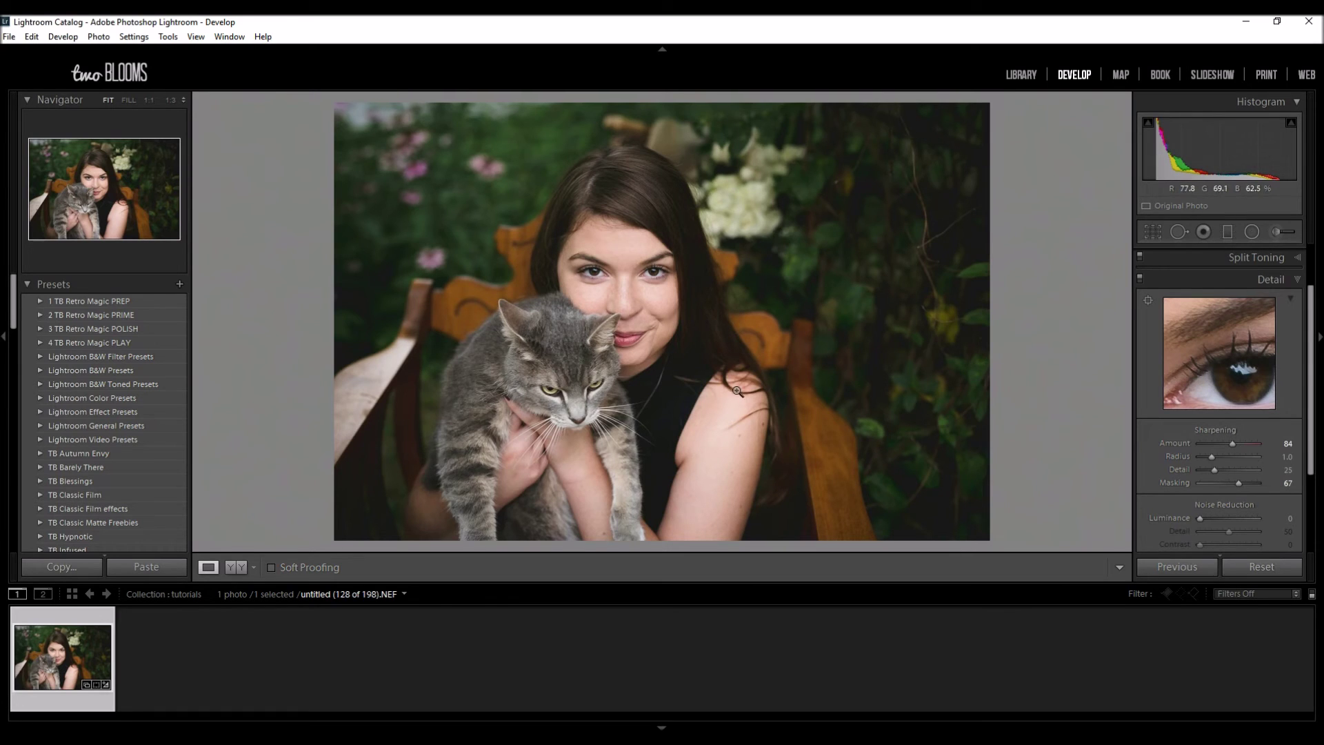
left_click(652, 275)
left_click_drag(700, 320, 756, 361)
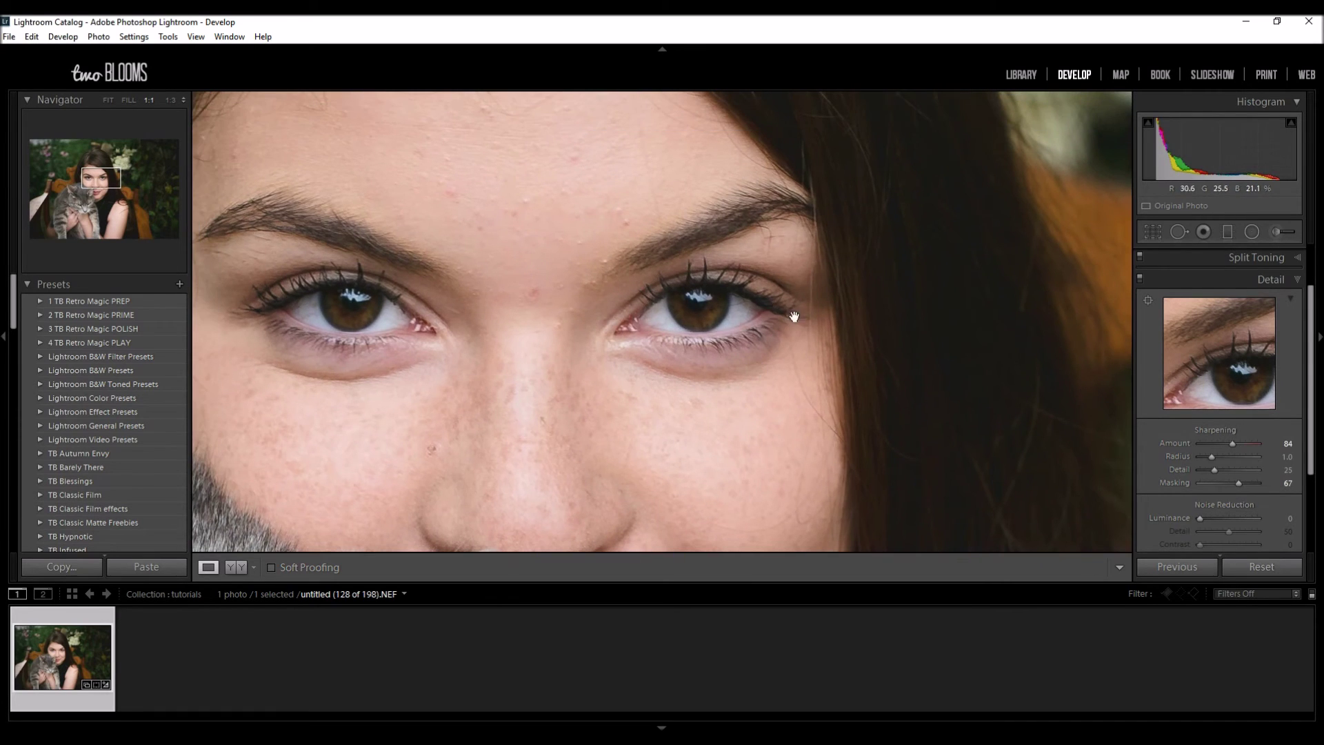
left_click(724, 364)
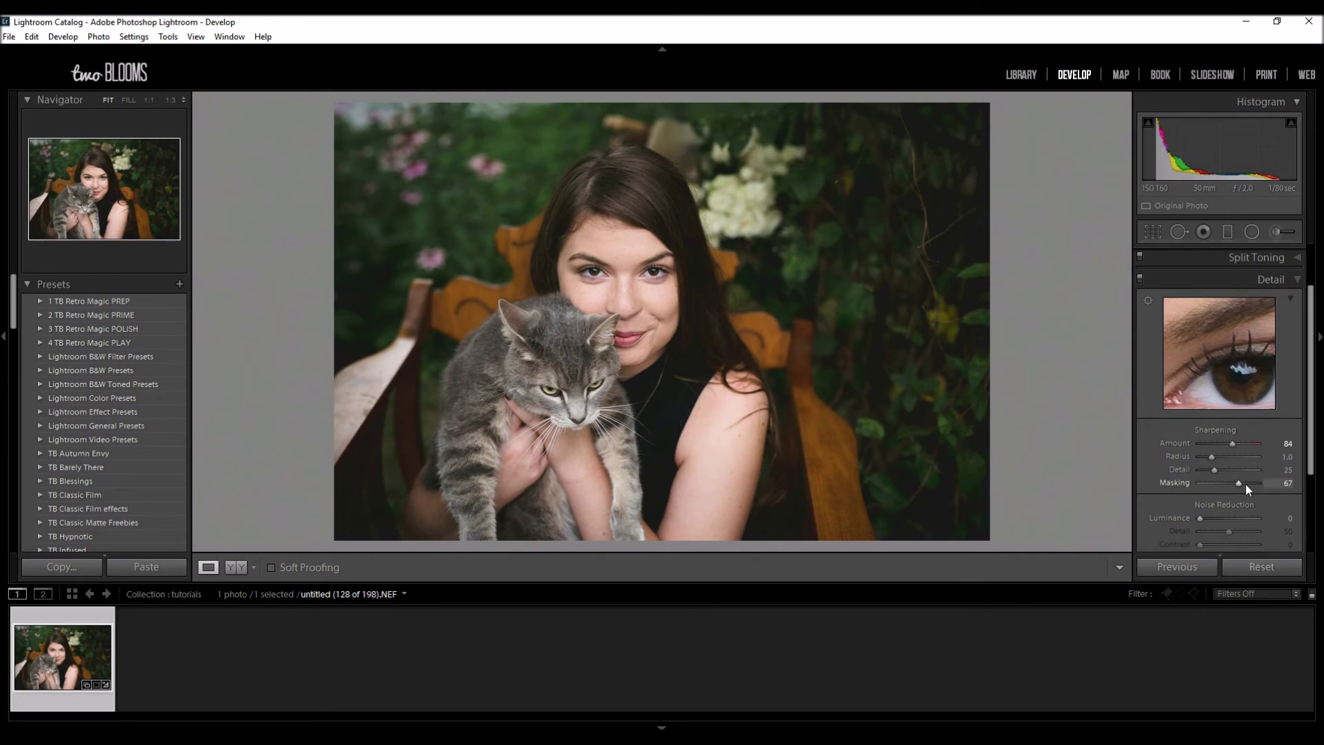
Try the sharpening Masking at its minimum and at 100, and inspect the woman's face at 1:1 zoom with the maximum value.
left_click_drag(1241, 490, 1197, 484)
left_click_drag(1200, 485, 1320, 493)
left_click(1259, 485, "alt")
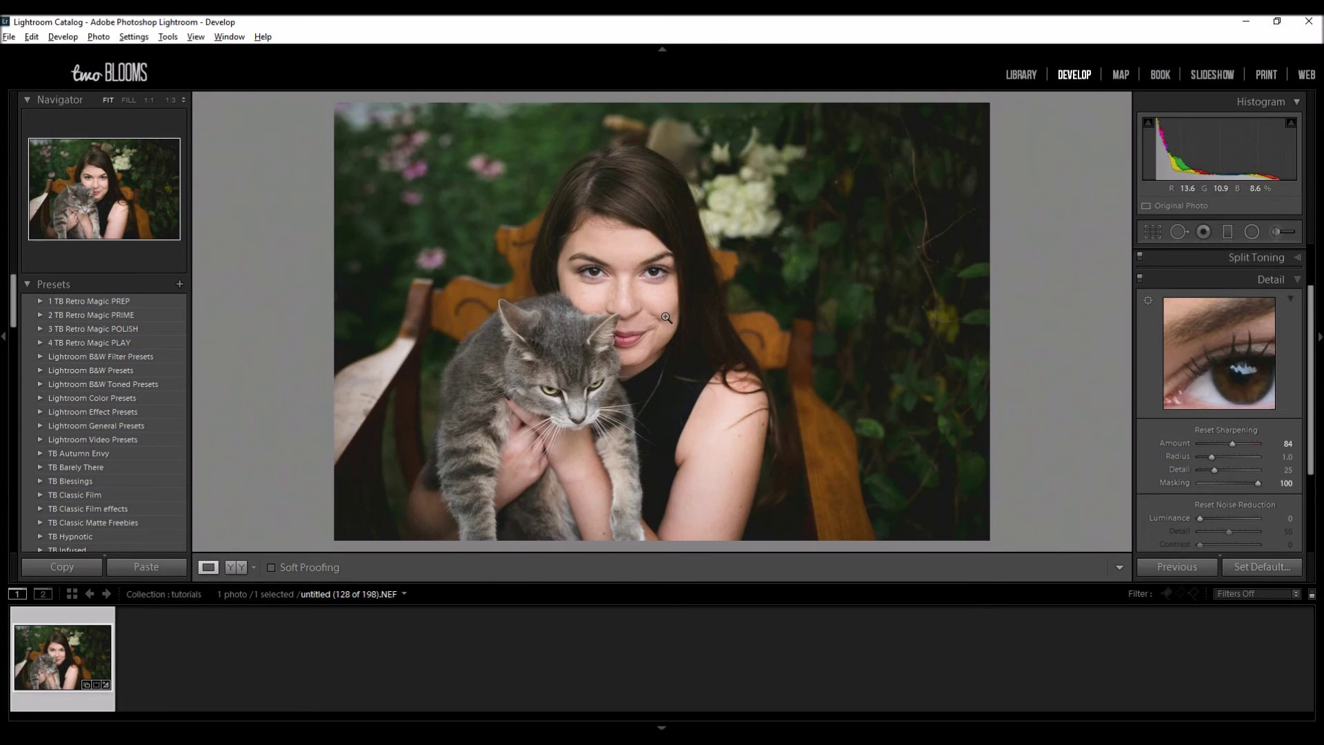
left_click(649, 281)
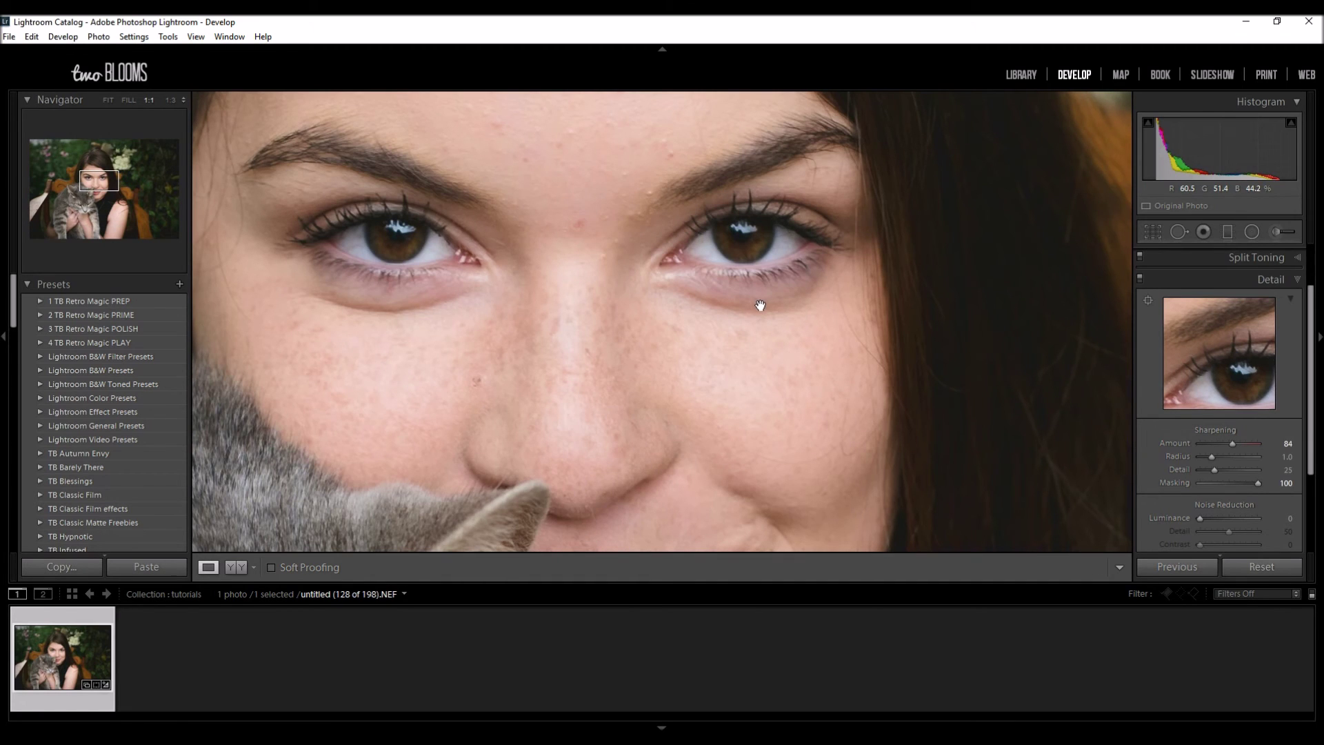
left_click(755, 279)
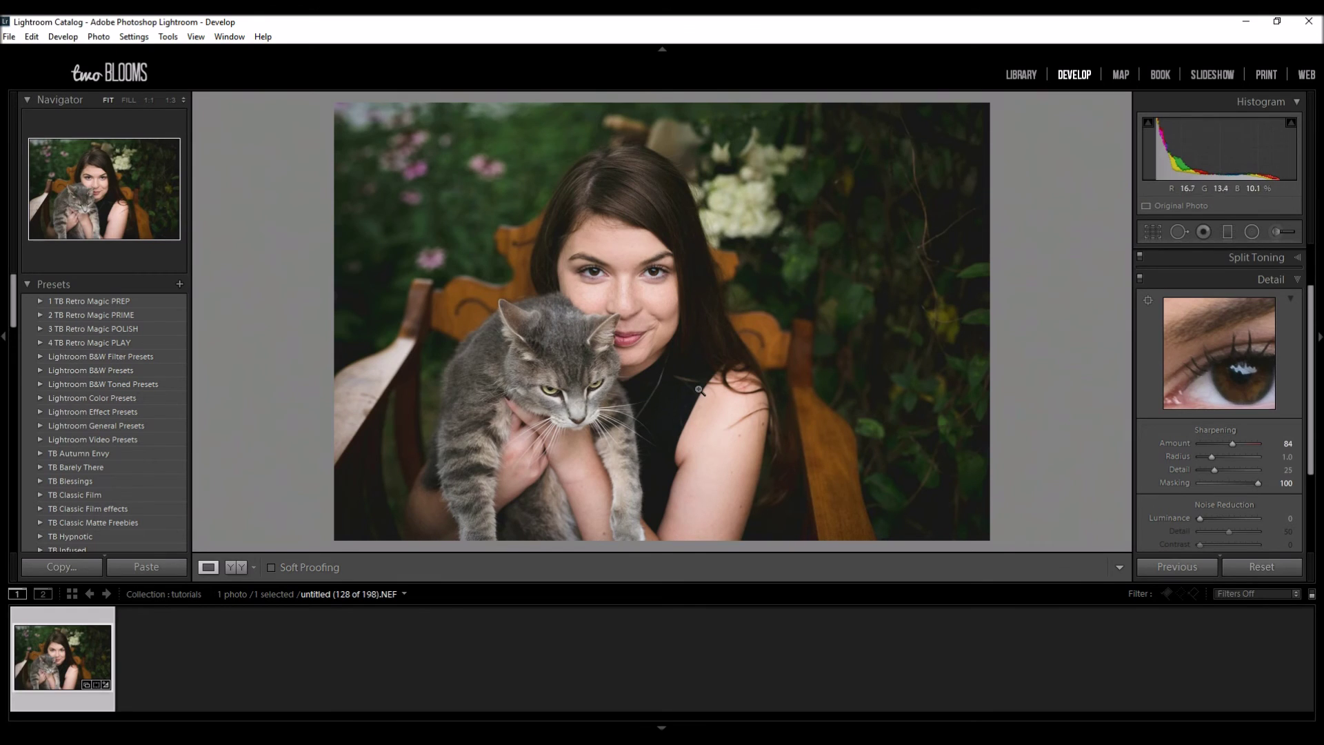
Set the sharpening Masking to 49 while checking the affected edges in the black-and-white mask preview.
left_click_drag(1259, 483, 1229, 489)
key("alt")
left_click(1230, 490, "alt")
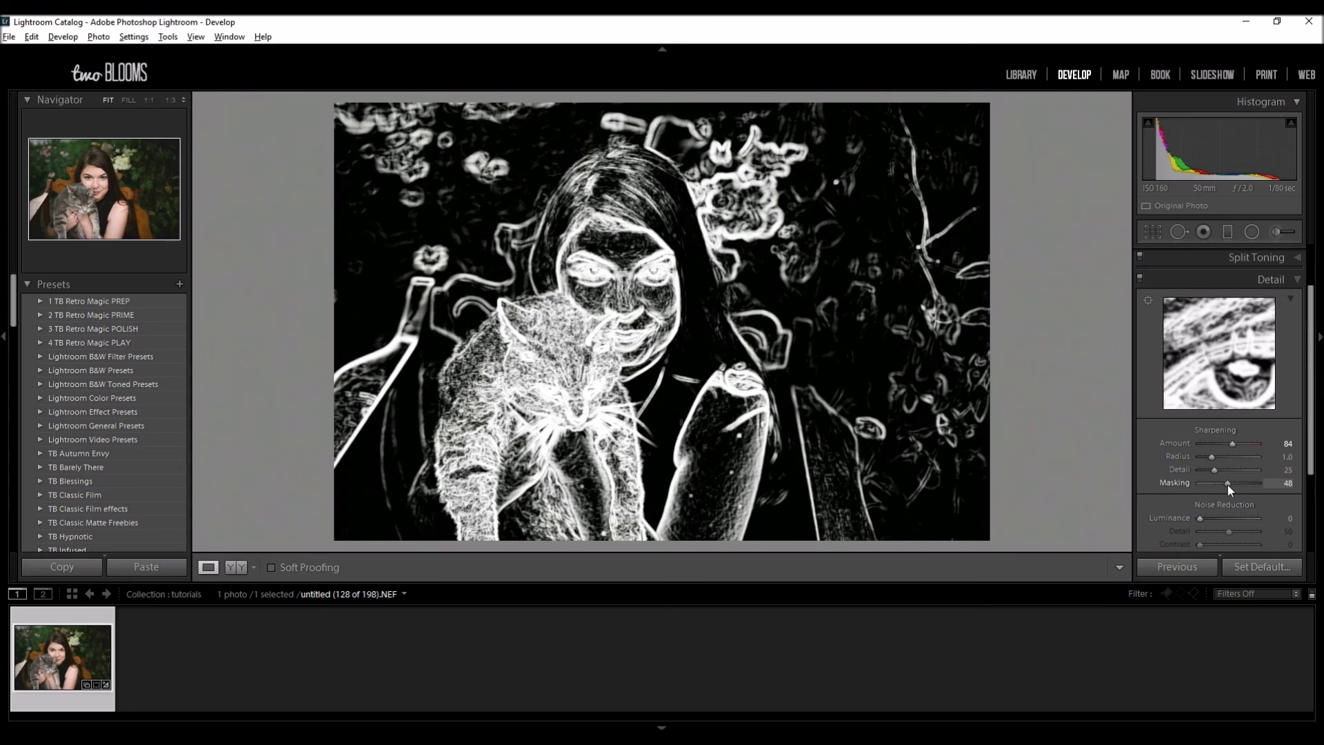
left_click_drag(1229, 489, 1232, 489)
left_click_drag(1231, 489, 1230, 489)
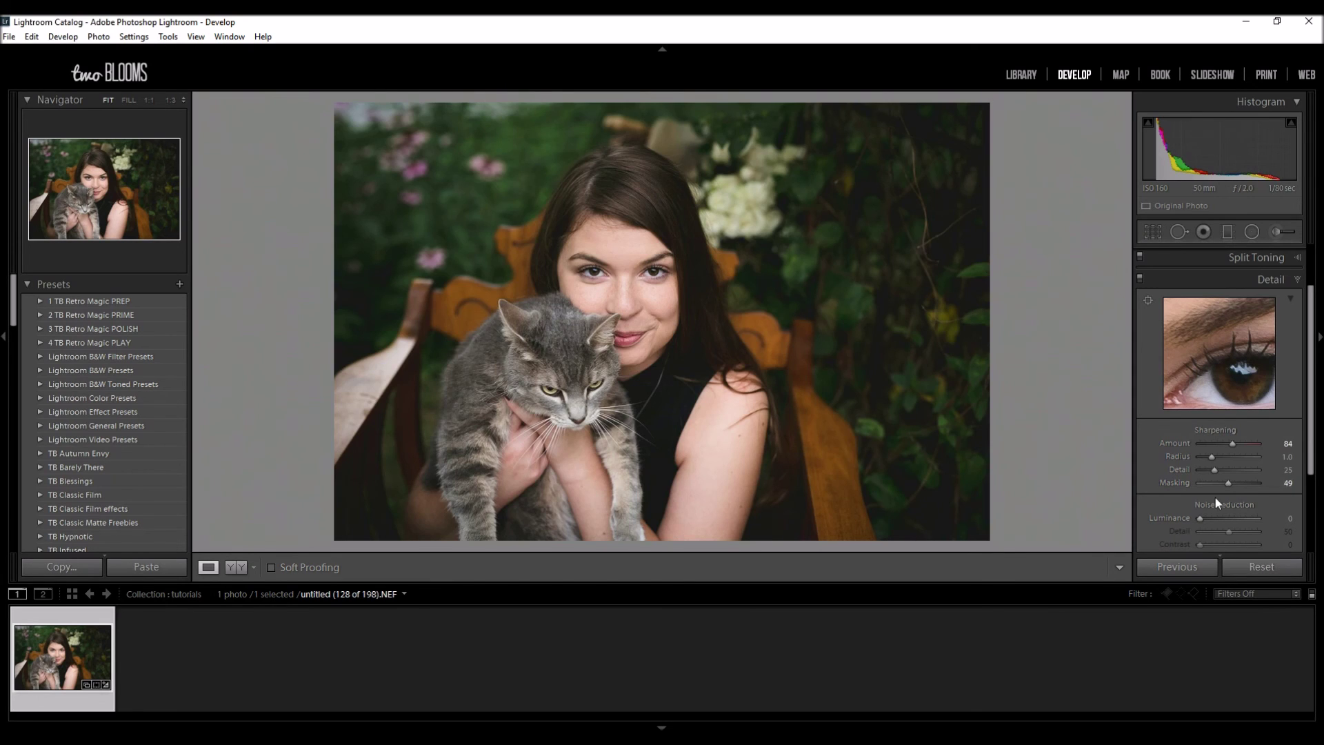
Show the before and after versions side by side and compare the woman's eye and skin at 1:1 zoom.
left_click(231, 567)
left_click(445, 372)
left_click(422, 280)
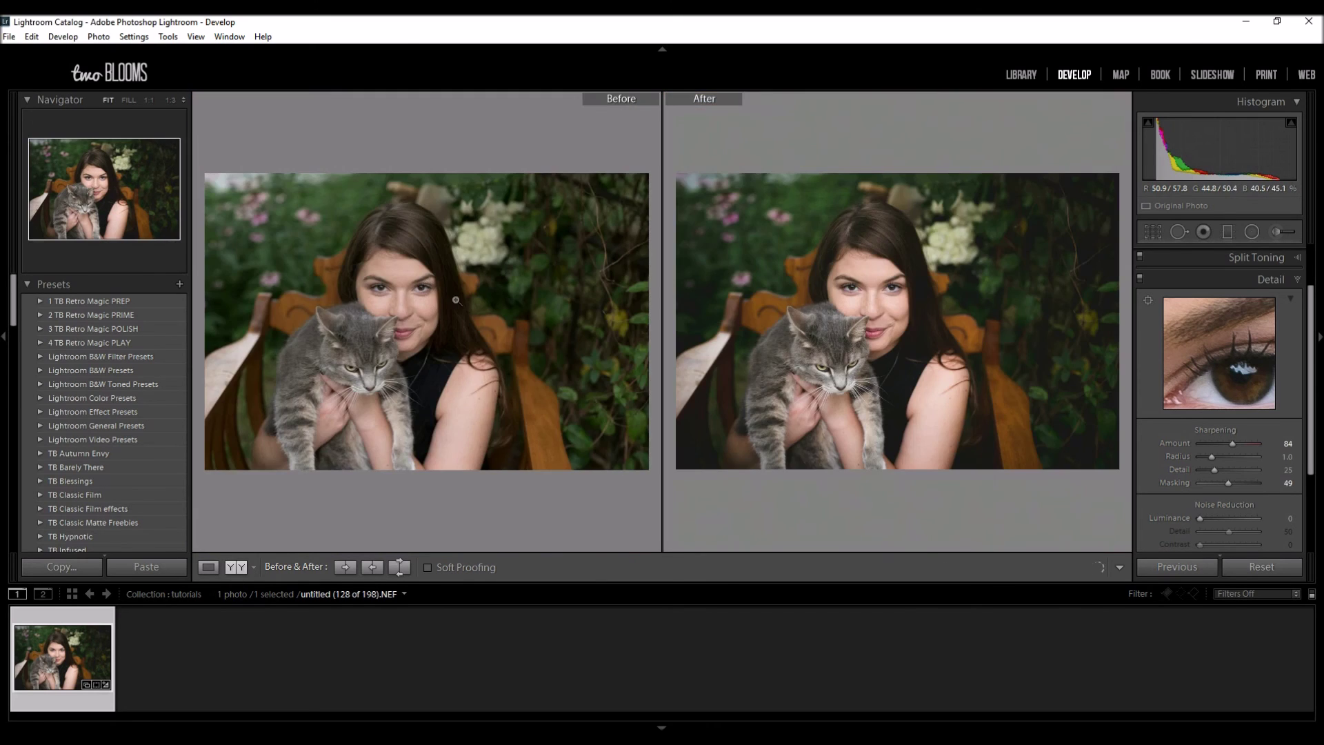
left_click(424, 283)
left_click_drag(389, 307, 434, 334)
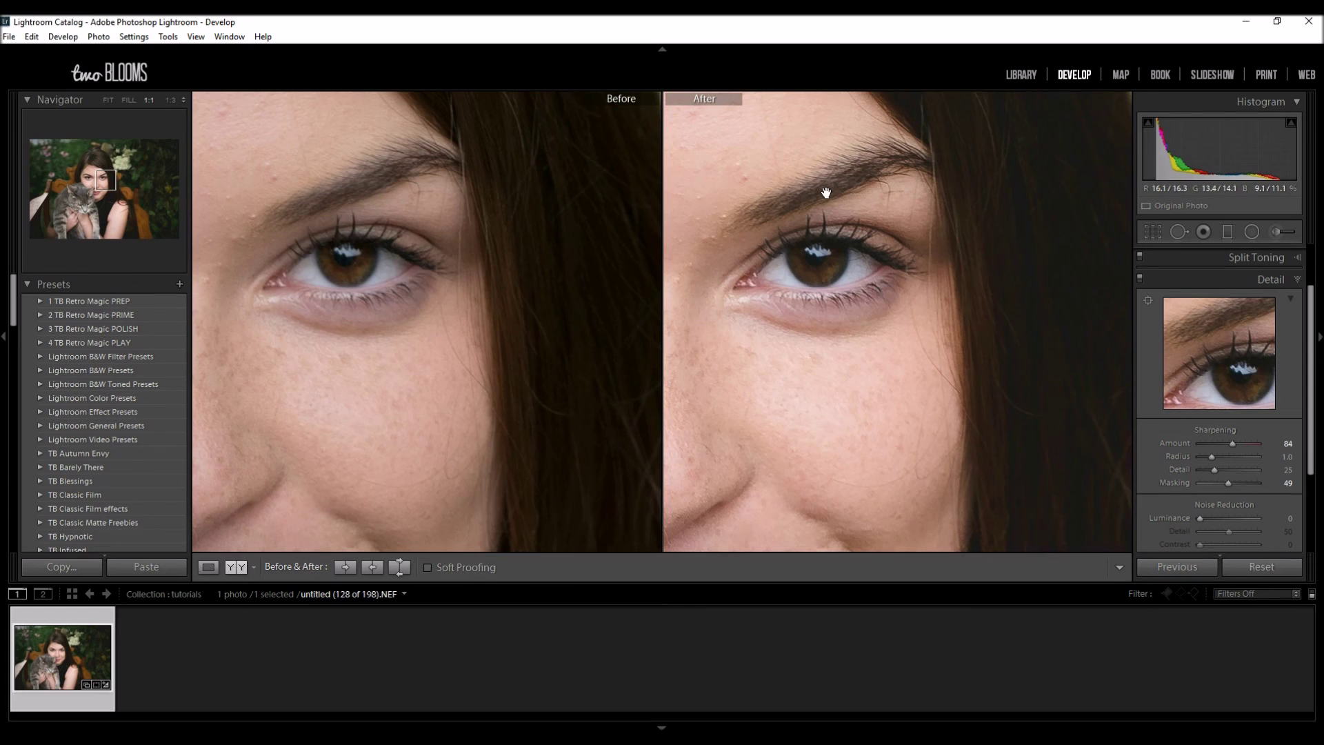
Compare the cat's fur and eyes before and after at 1:1 zoom, and return to the single view of the whole photo.
scroll(934, 136, "down", 5)
scroll(789, 400, "left", 5)
scroll(789, 400, "down", 3)
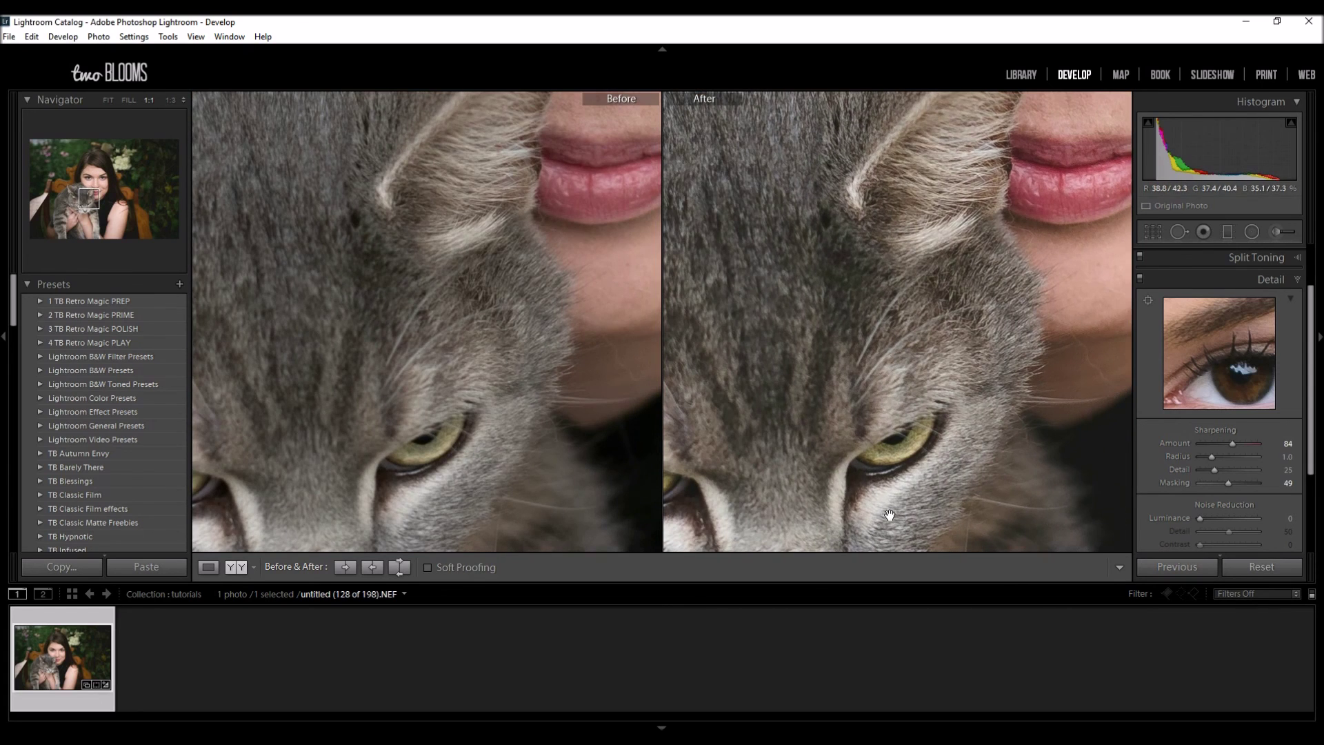
scroll(954, 387, "left", 3)
scroll(954, 387, "down", 1)
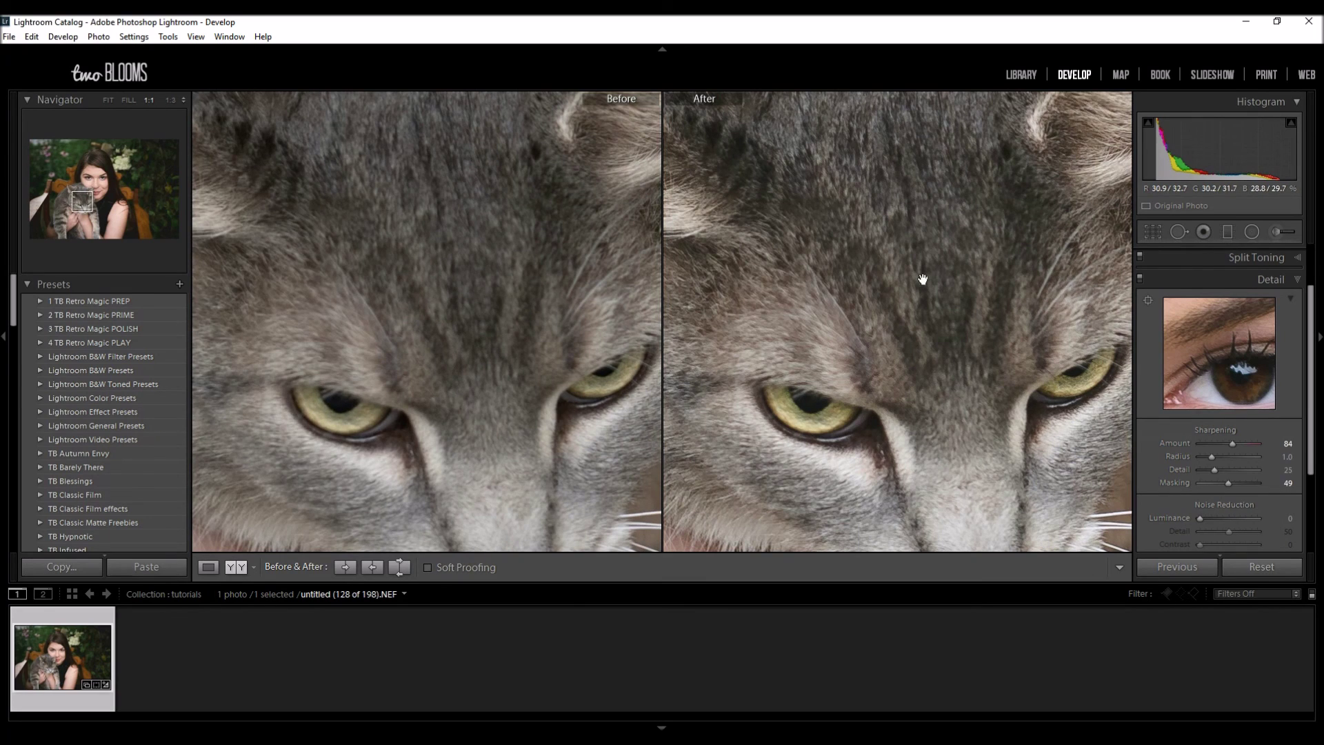
left_click(896, 312)
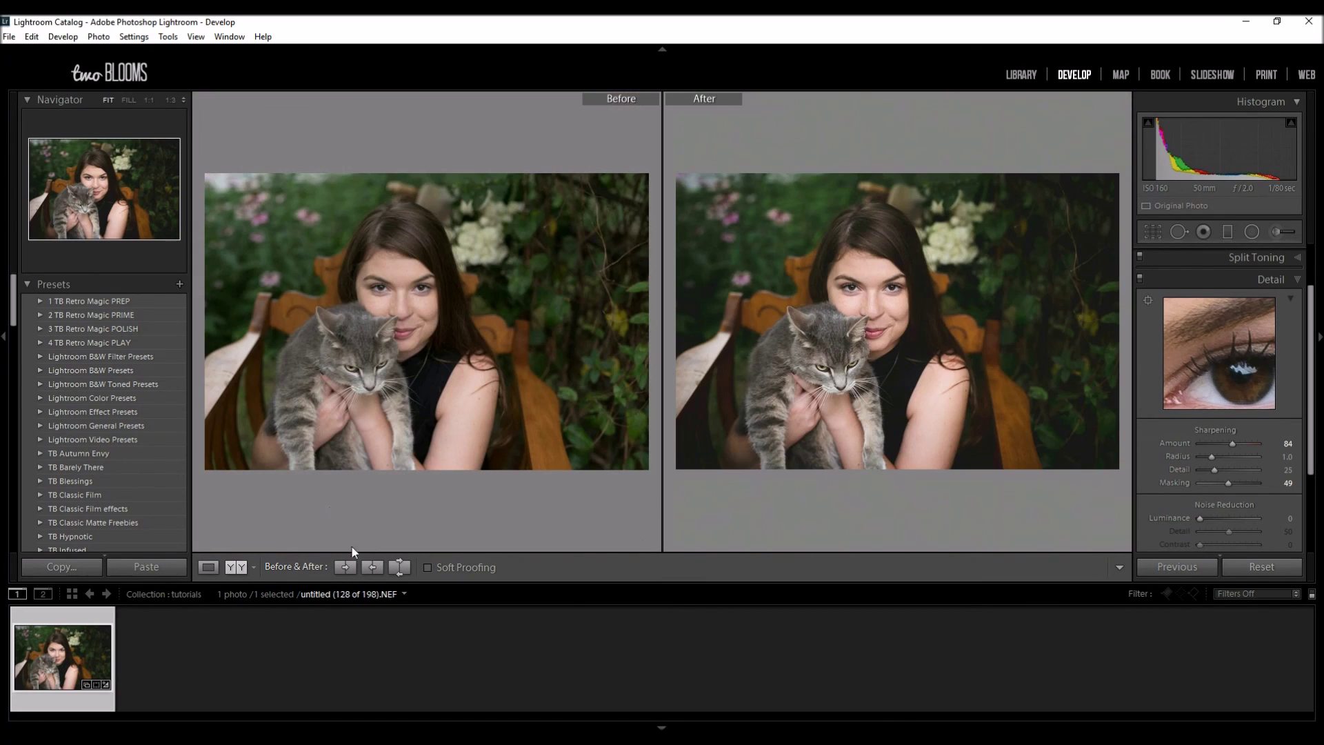
left_click(209, 567)
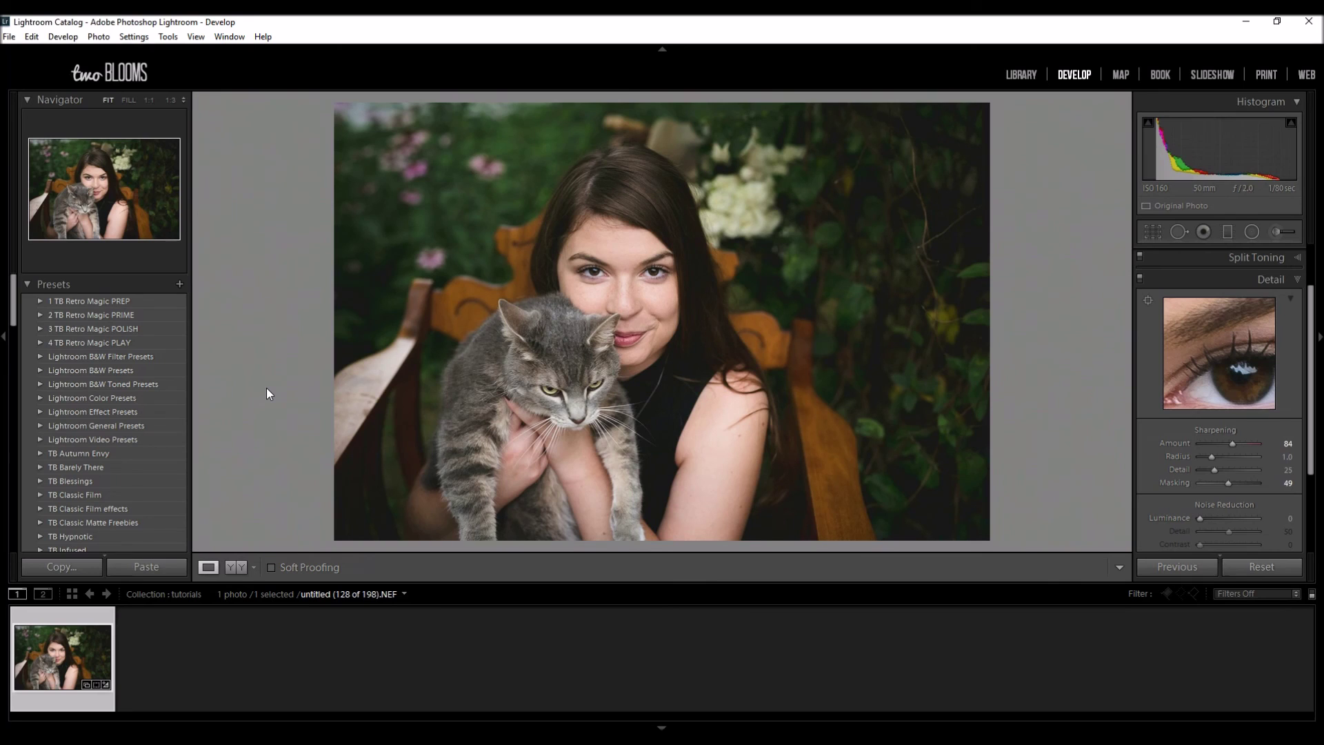